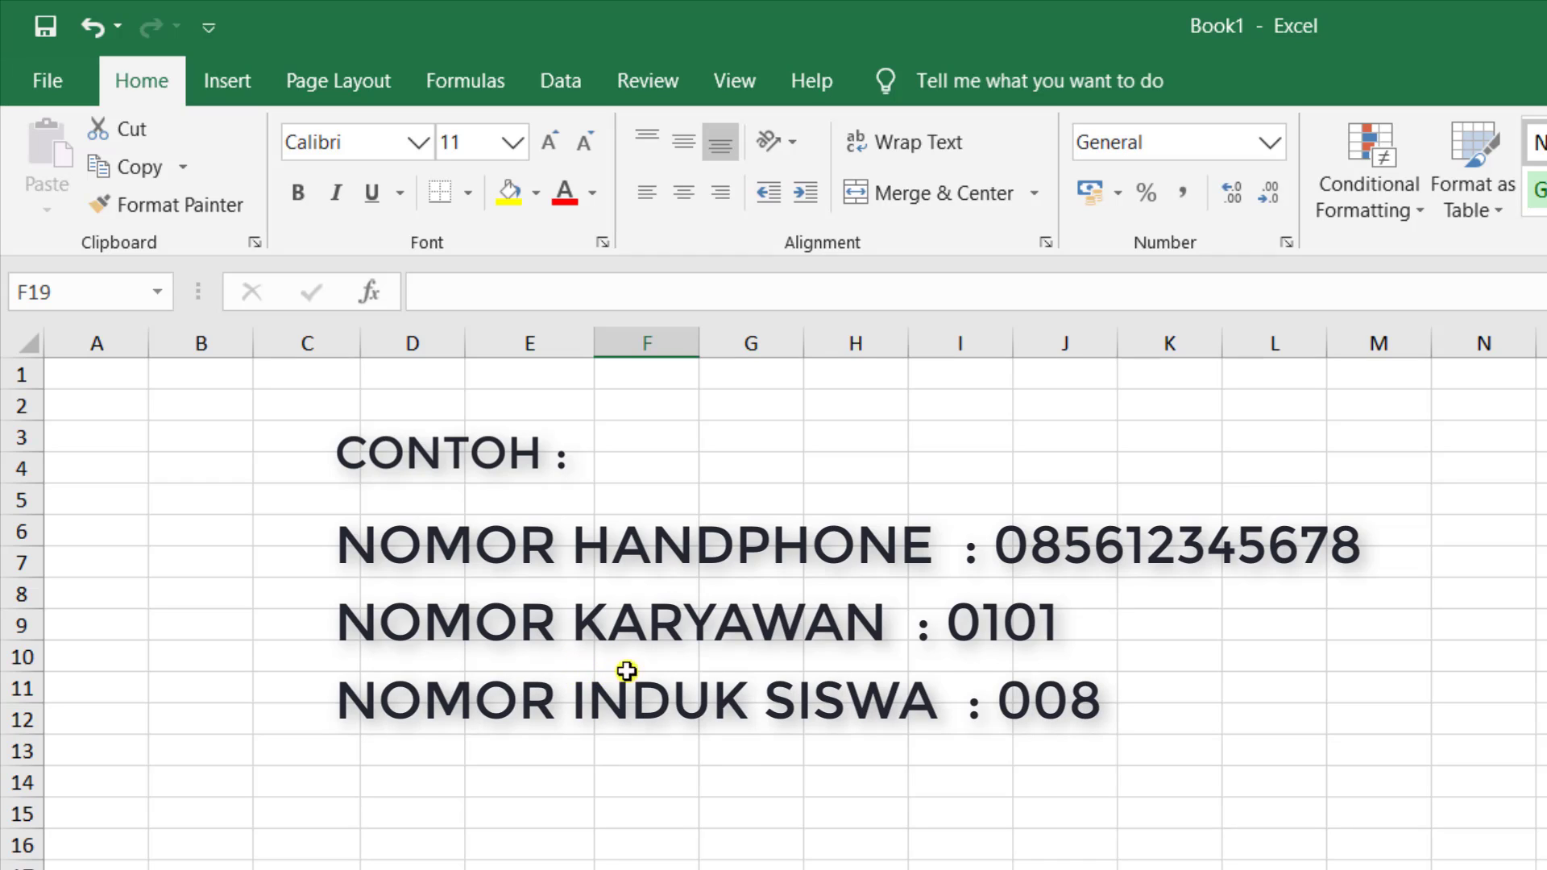
Step: Try entering 00123 in F8, see Excel turn it into 123, then clear the cell
click(648, 659)
click(680, 599)
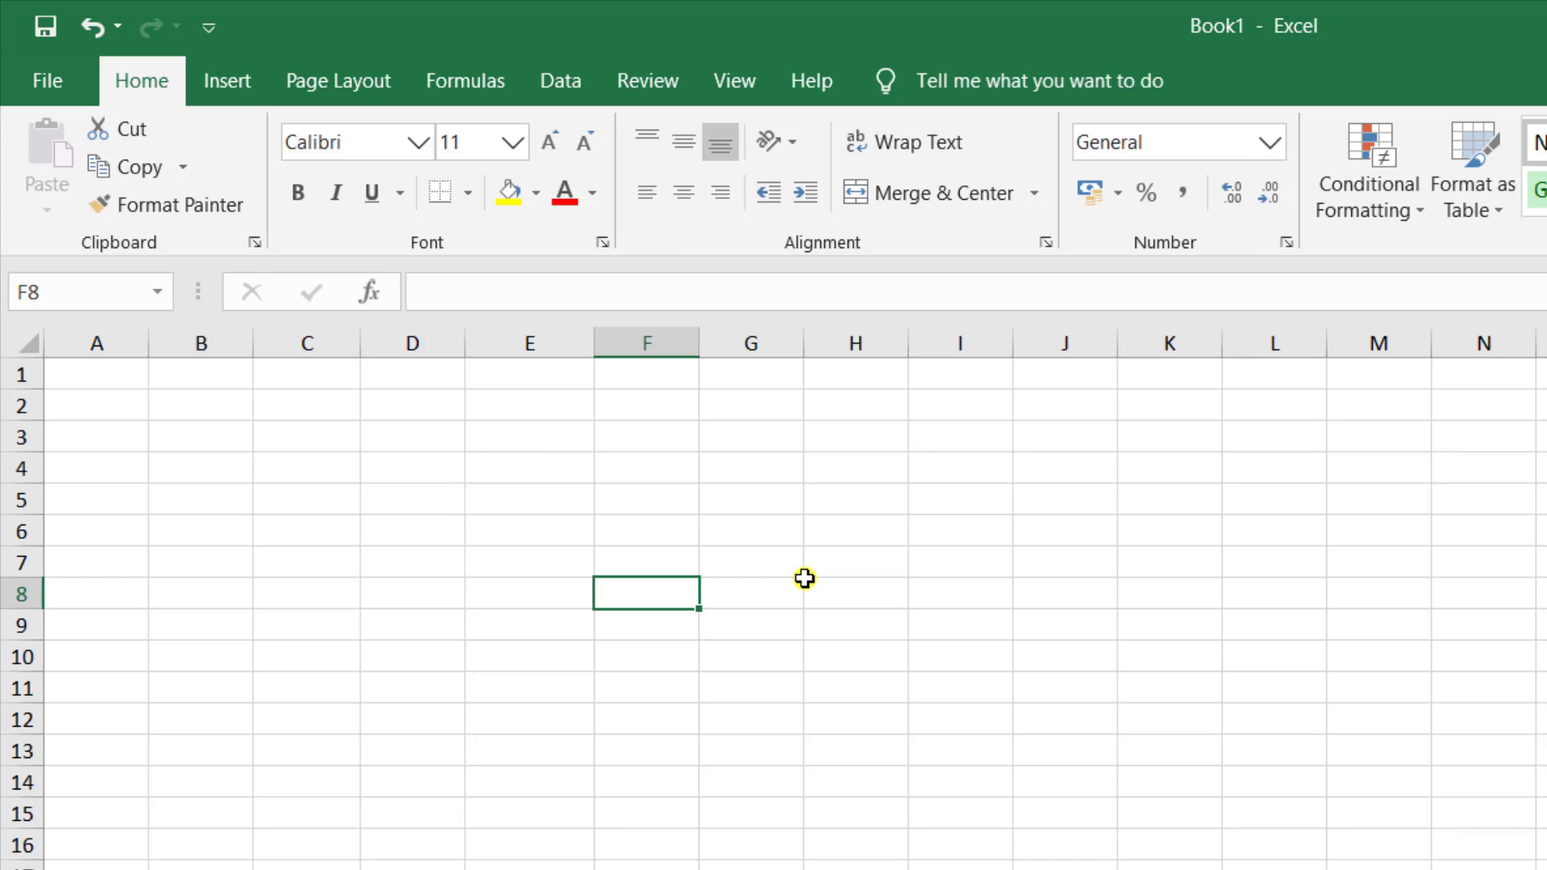
text(0)
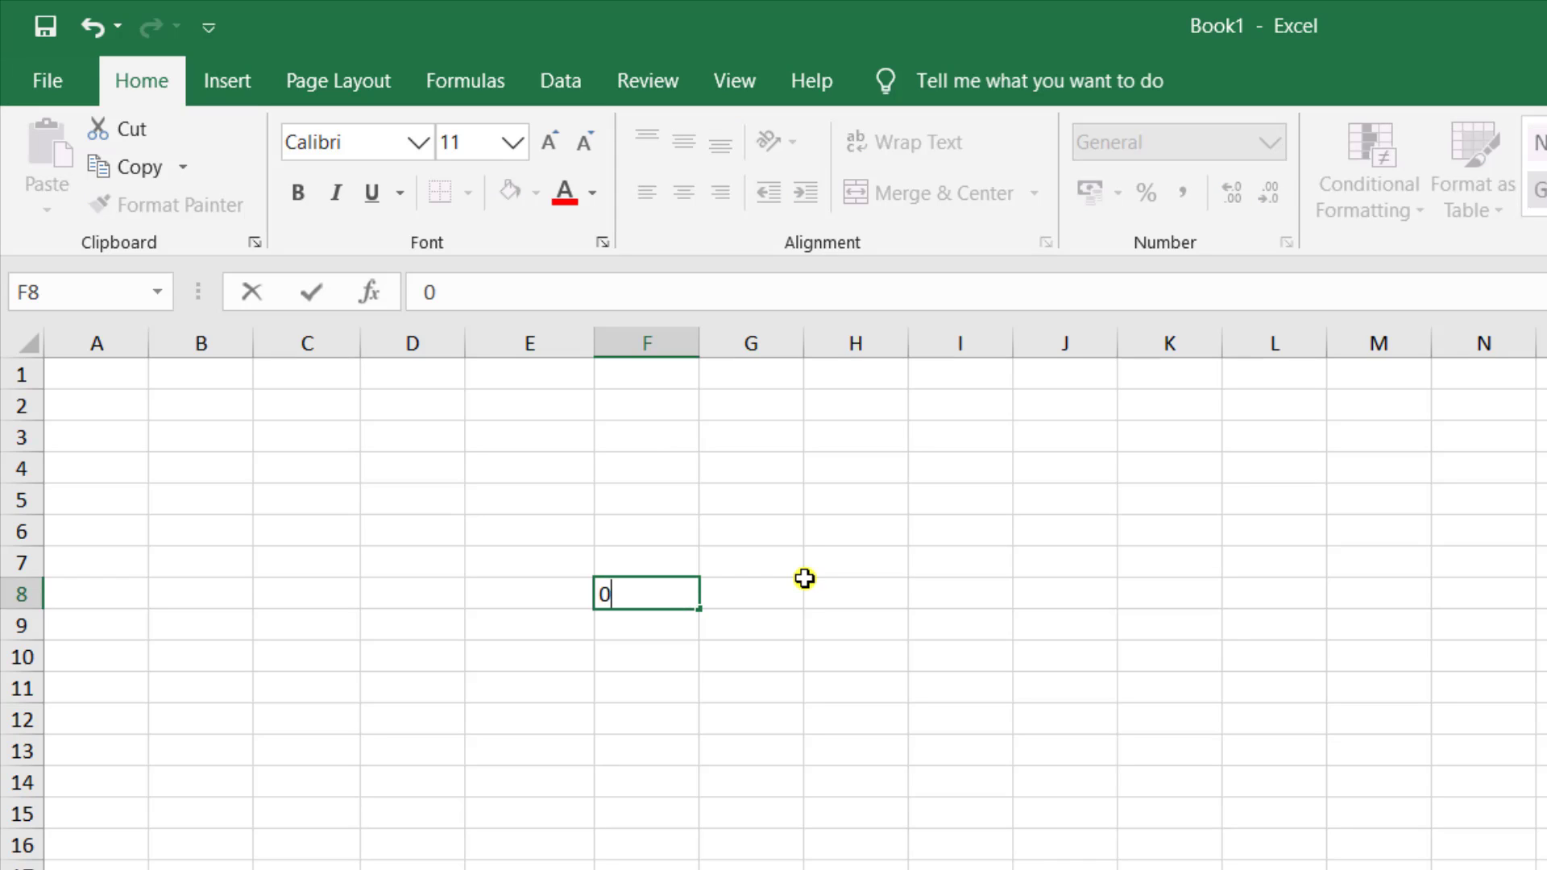
text(0123)
key(Return)
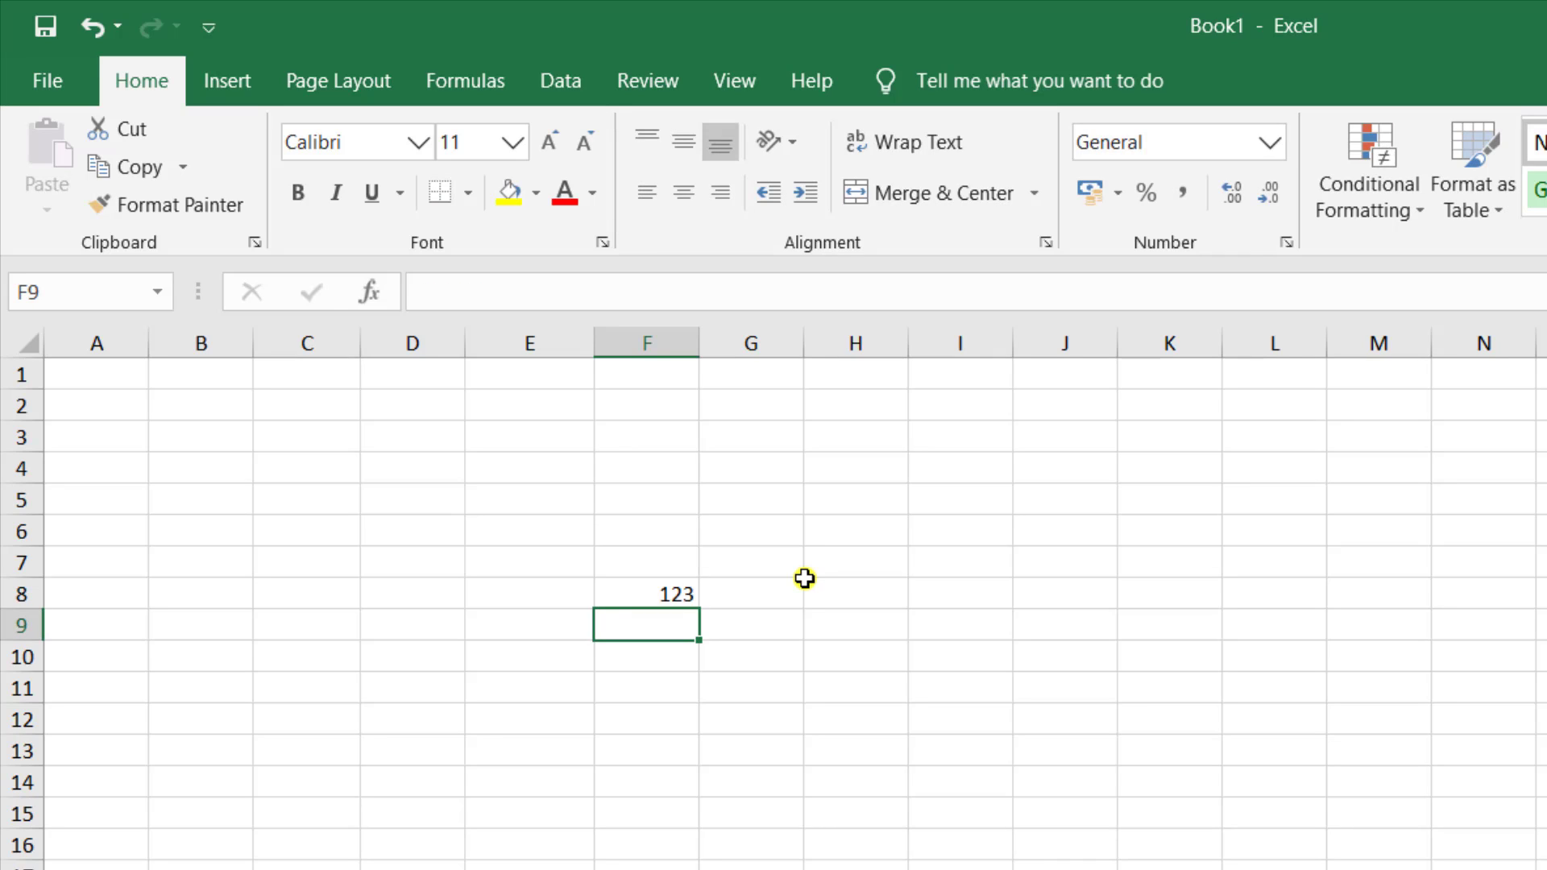
key(Up)
key(Delete)
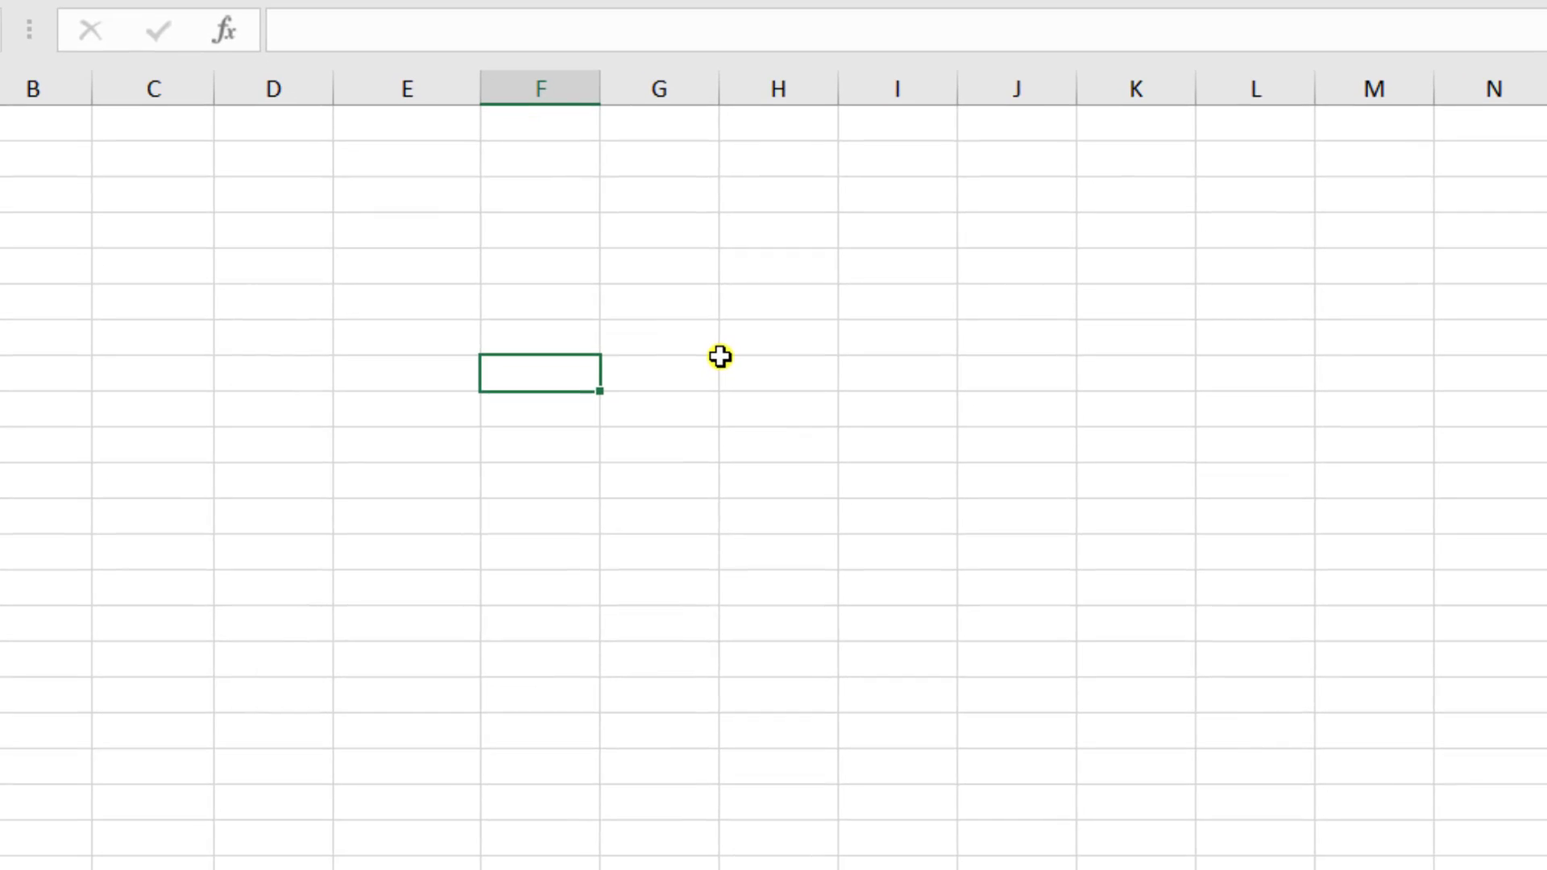
Step: Enter '00100 in F8 and '00123 in F9 as text
text(')
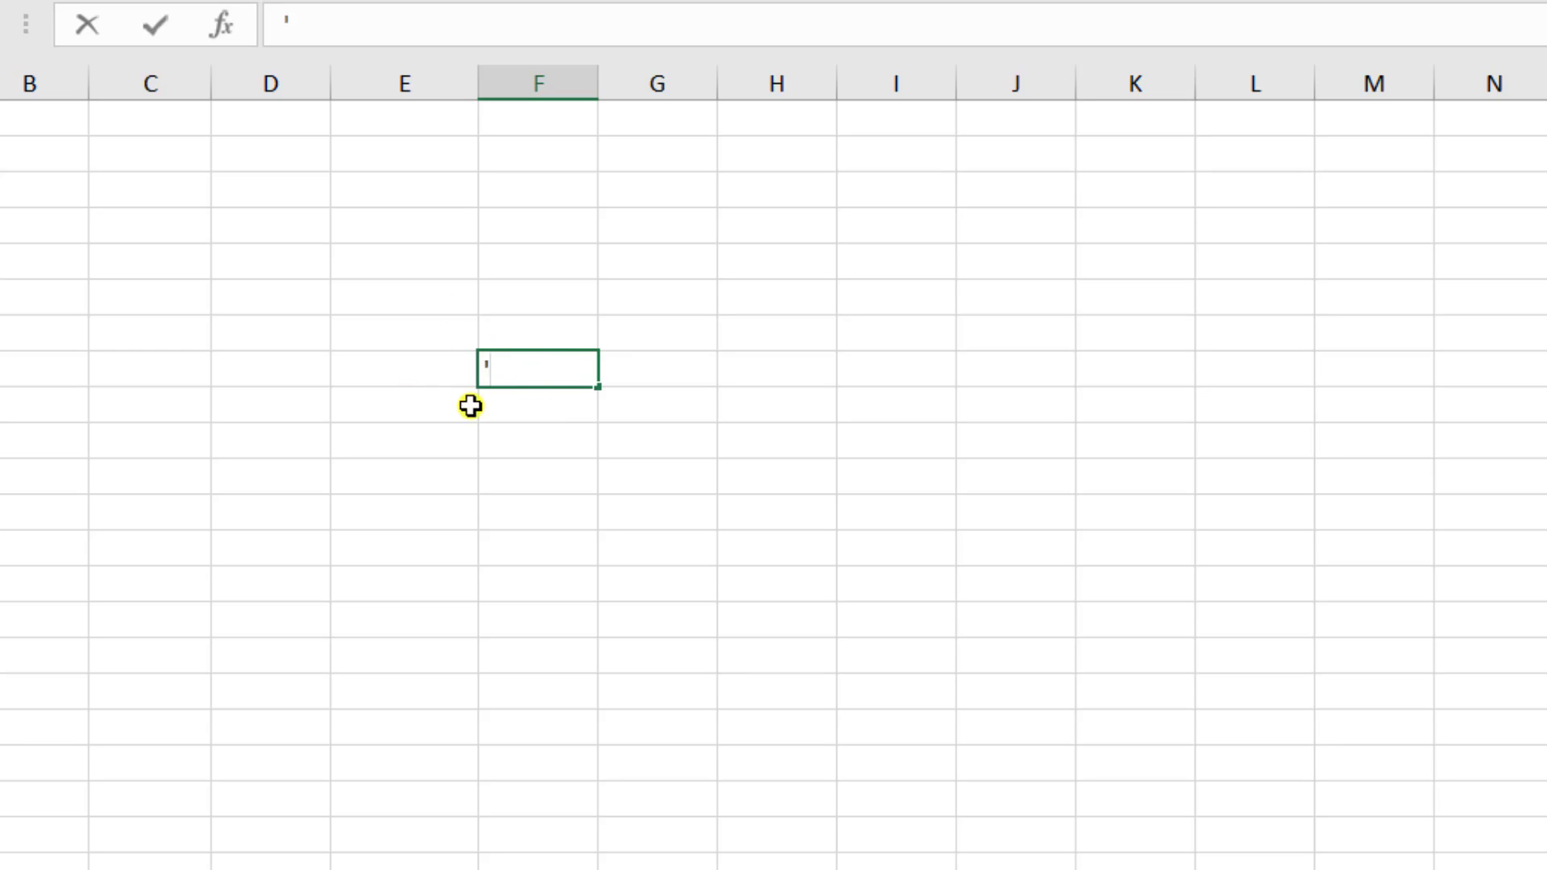
key(BackSpace)
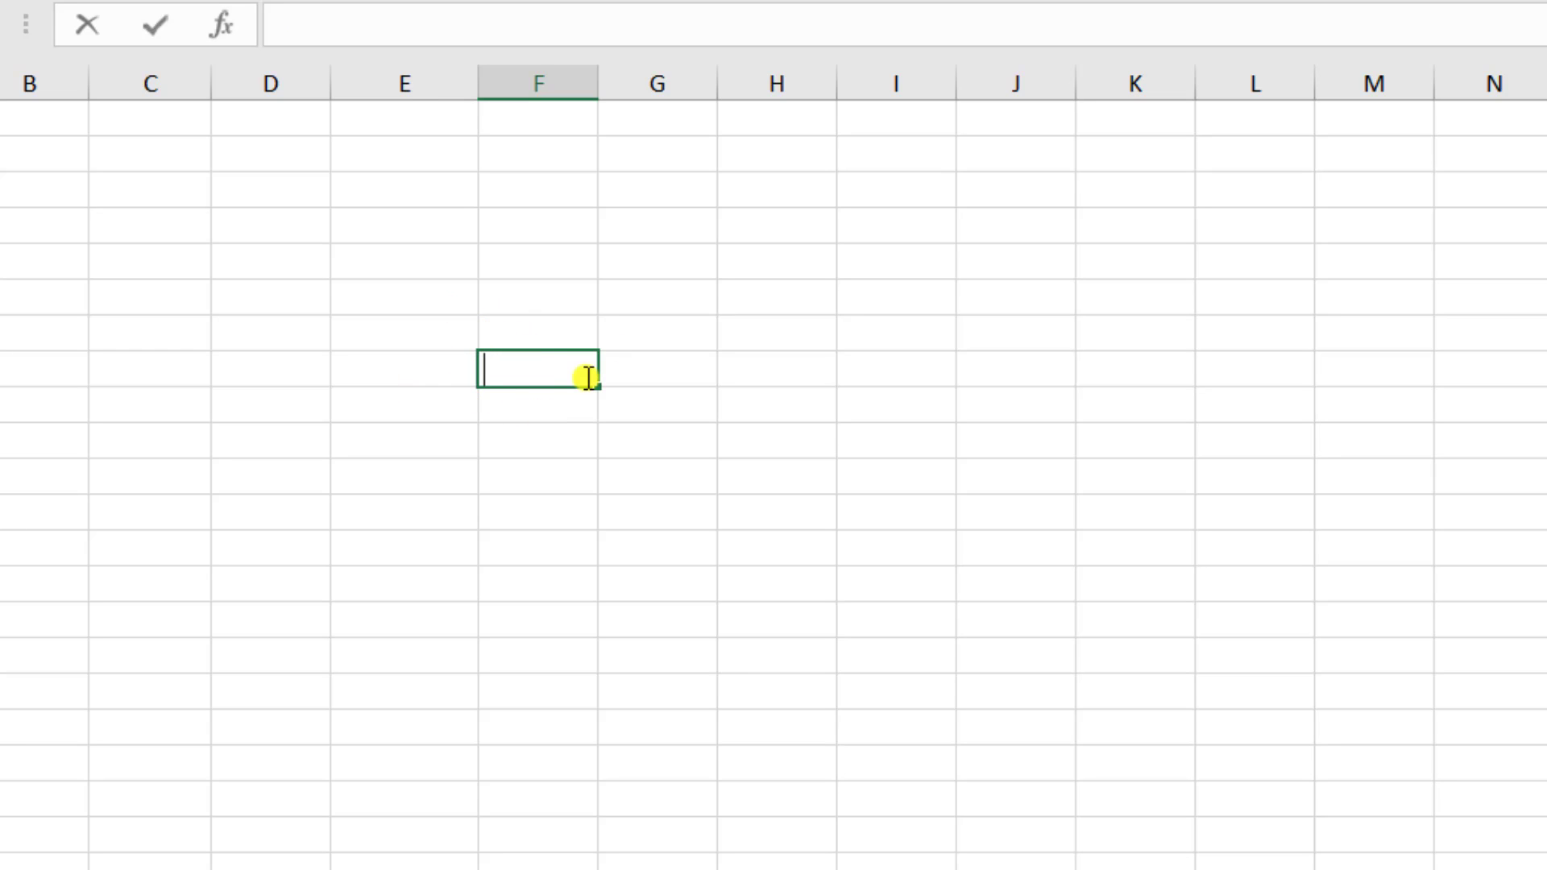
text(')
text(00)
text(100)
key(Return)
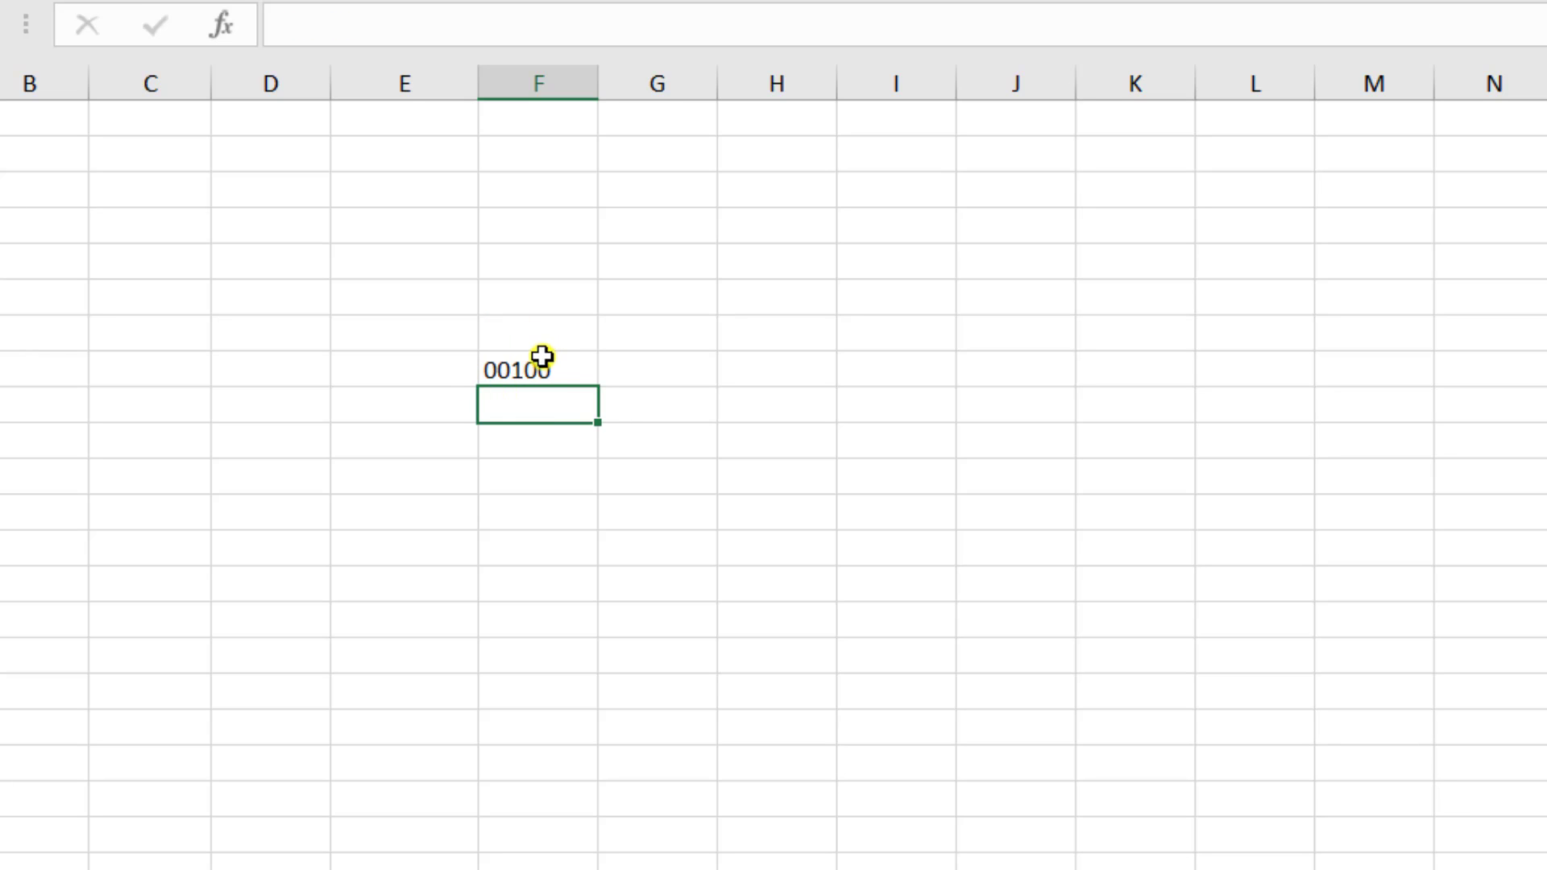
click(559, 385)
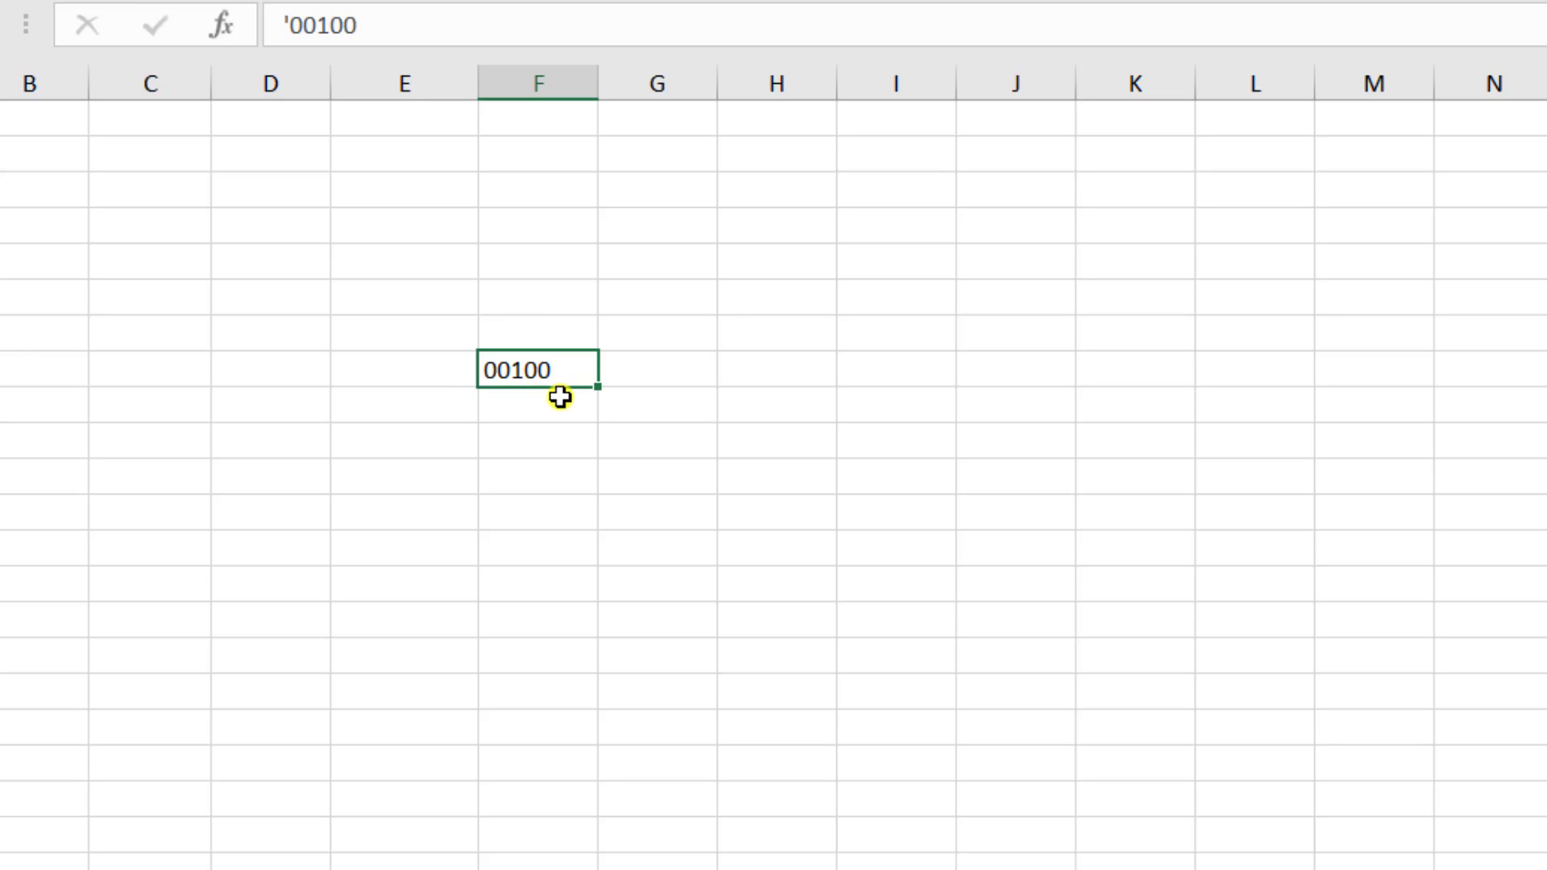
click(562, 396)
text(')
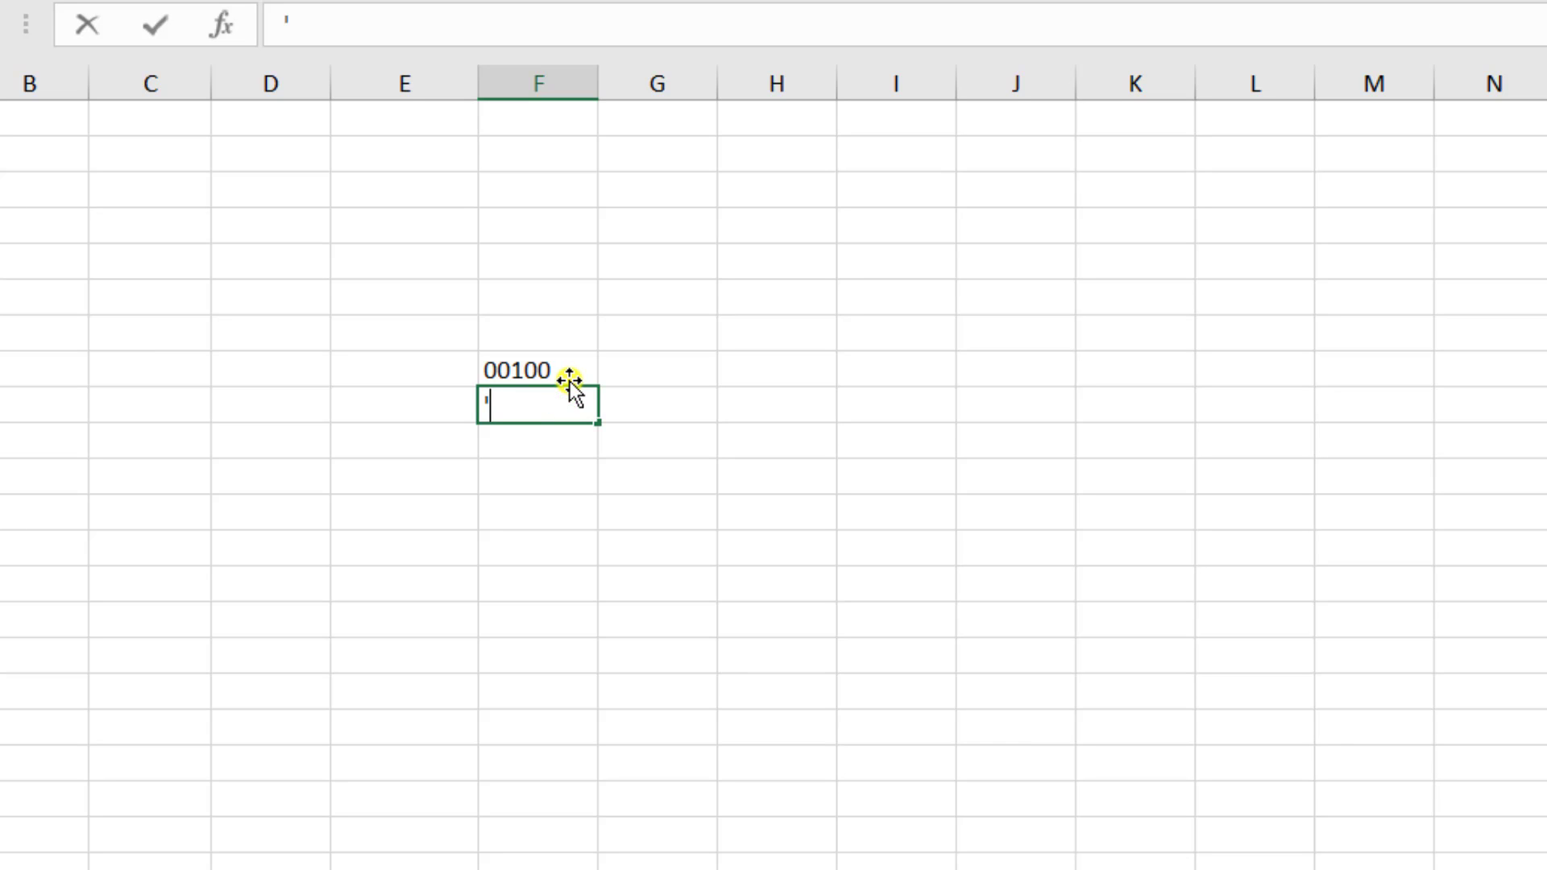
text(00)
text(123)
key(Return)
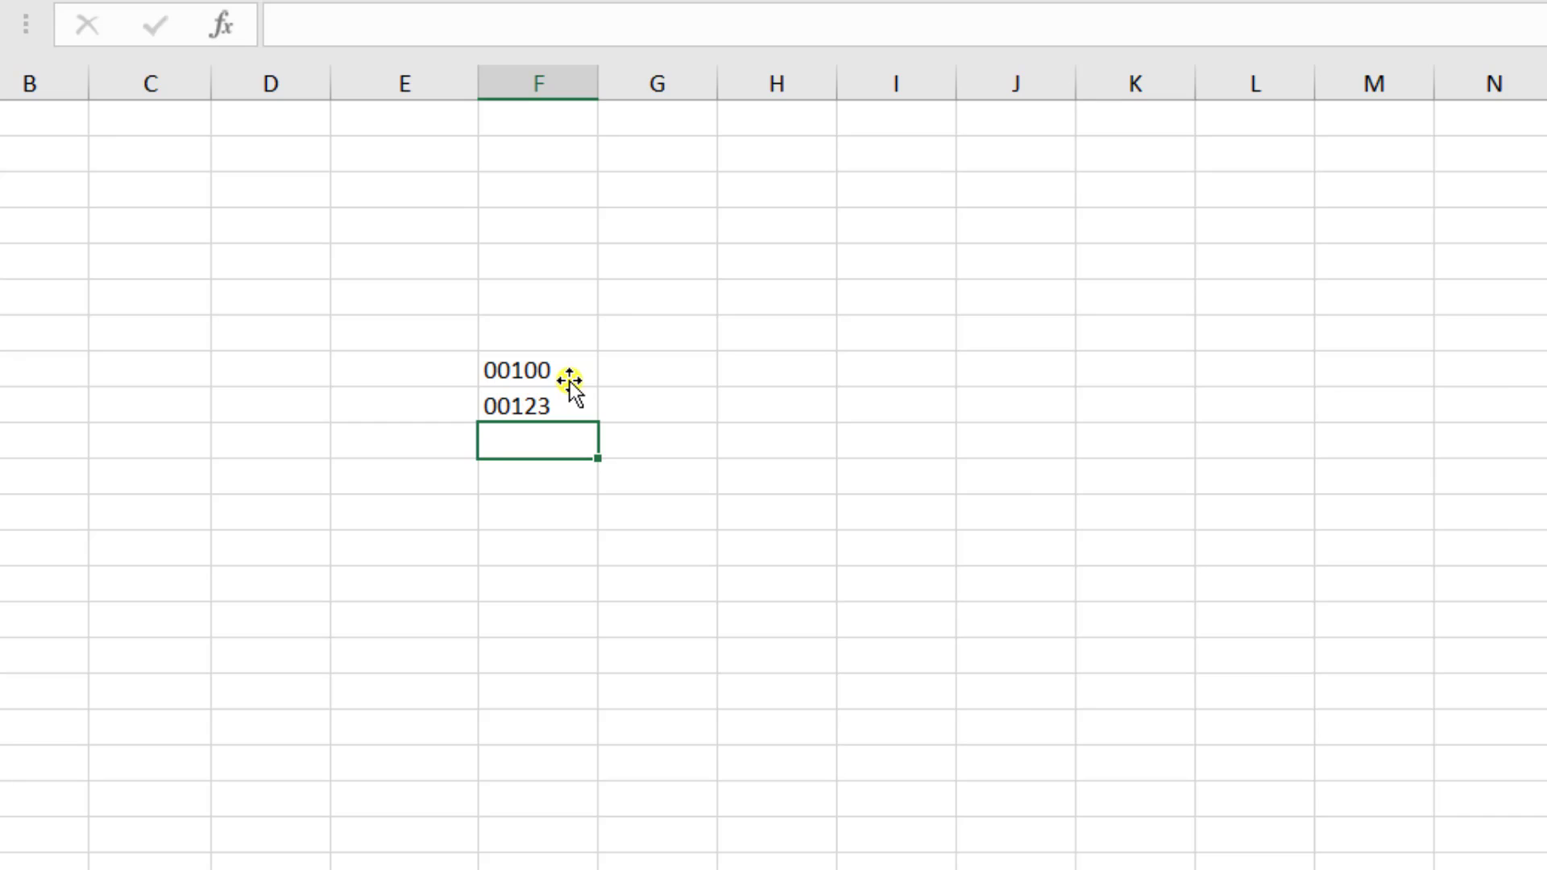
text(')
text(08)
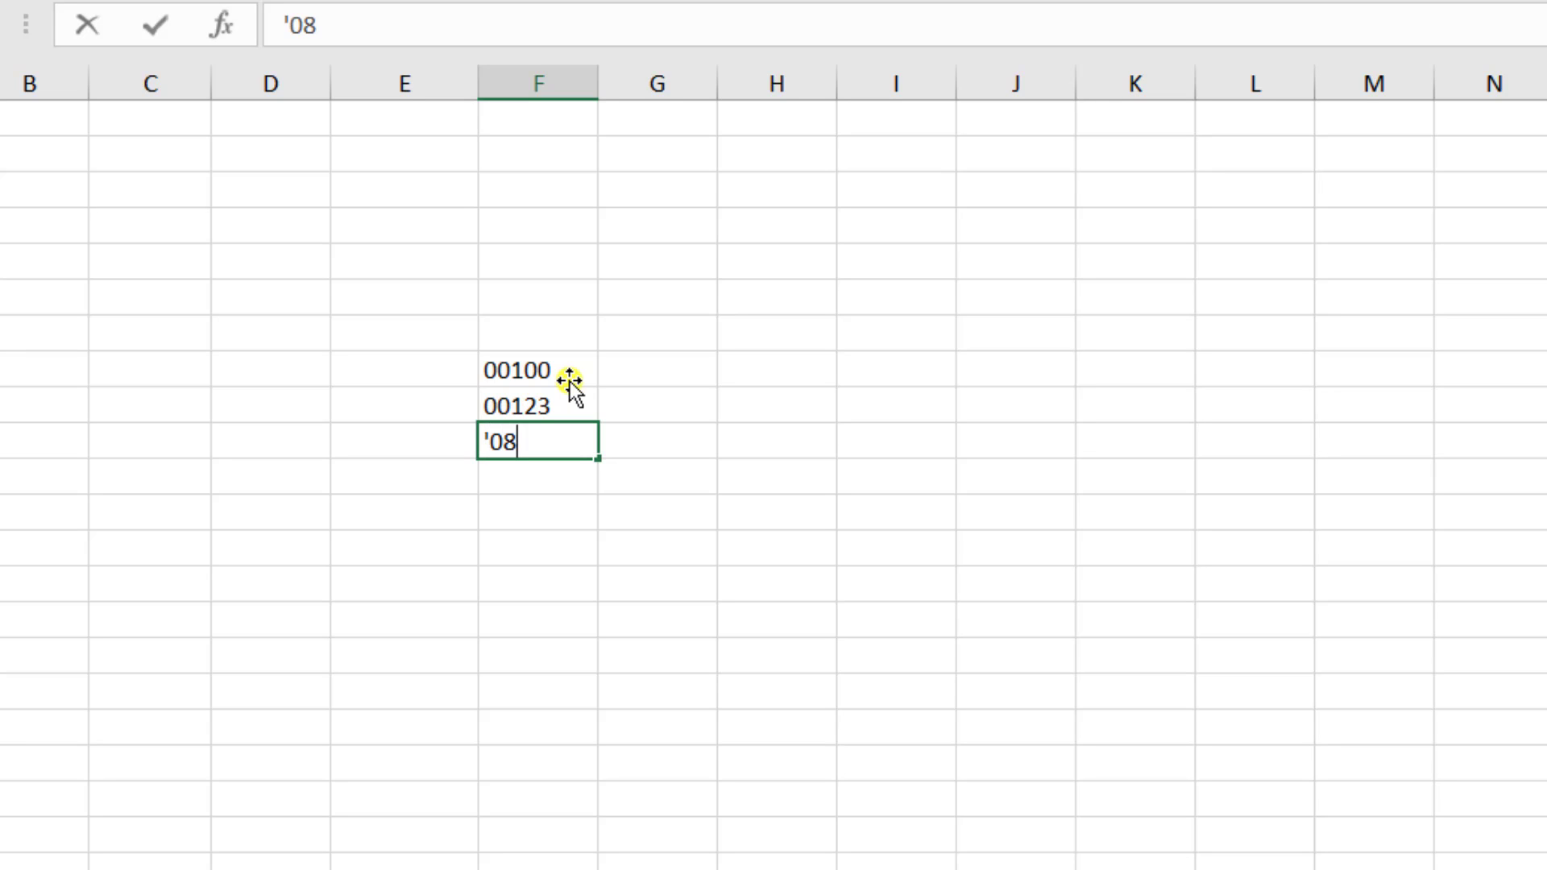
text(56123)
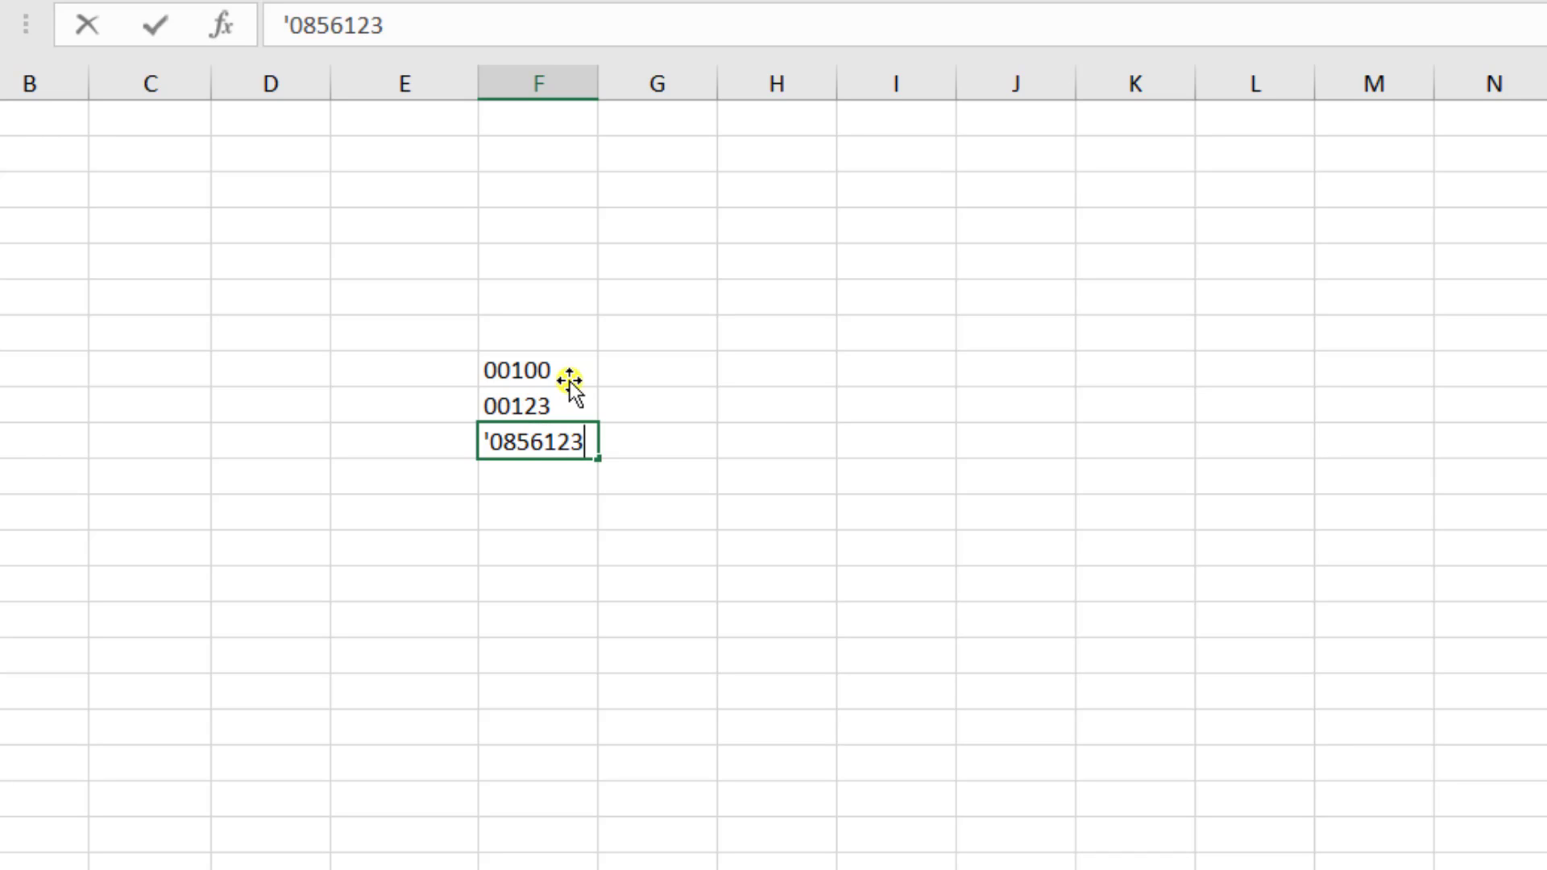
text(4566)
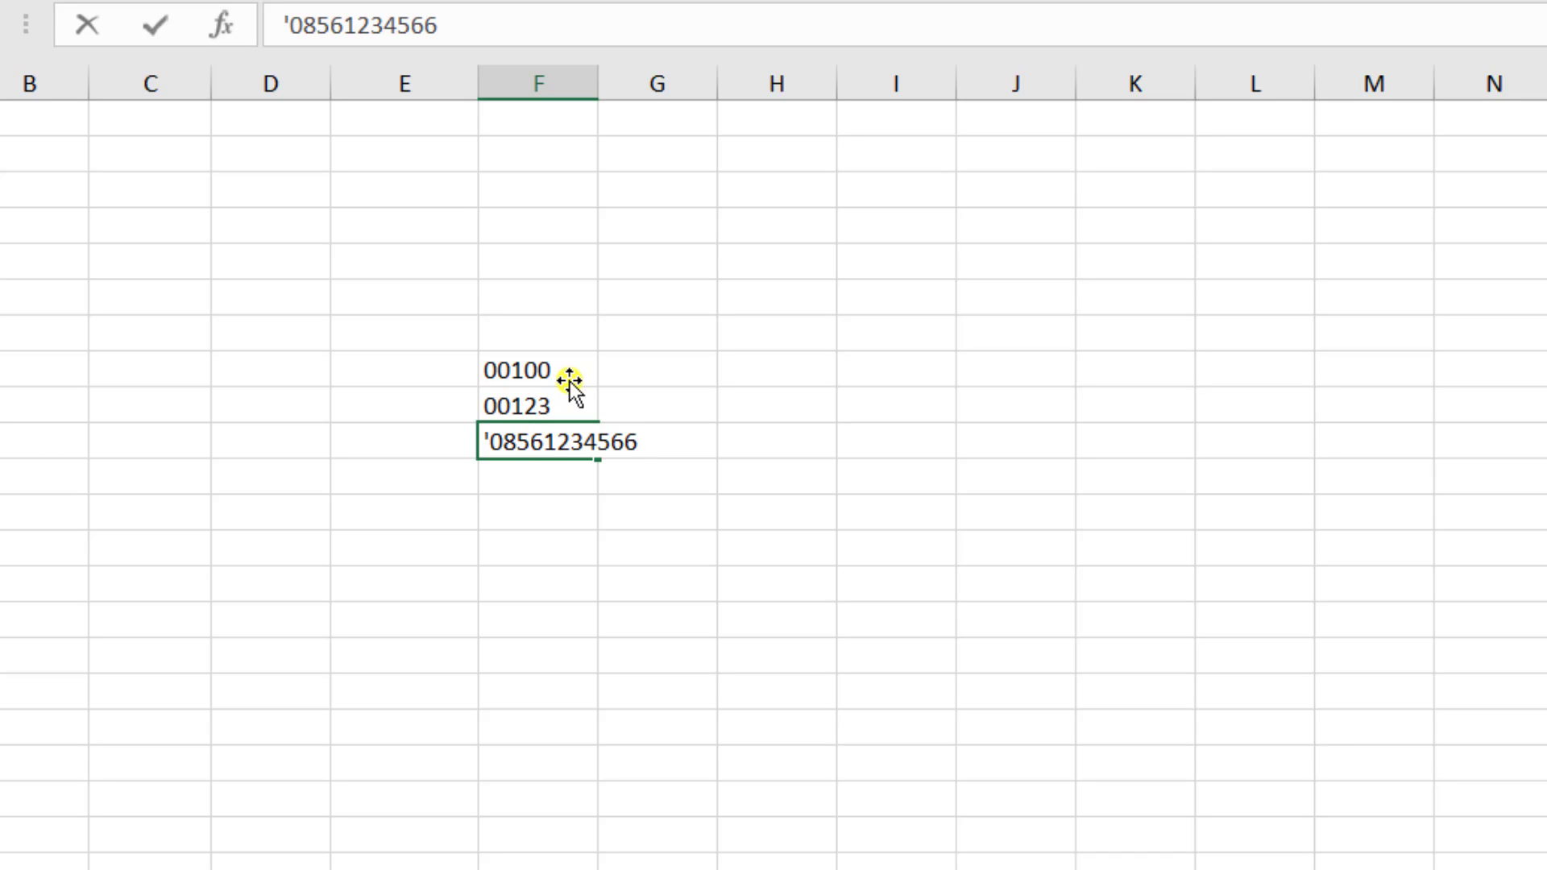
key(BackSpace)
text(78)
key(Return)
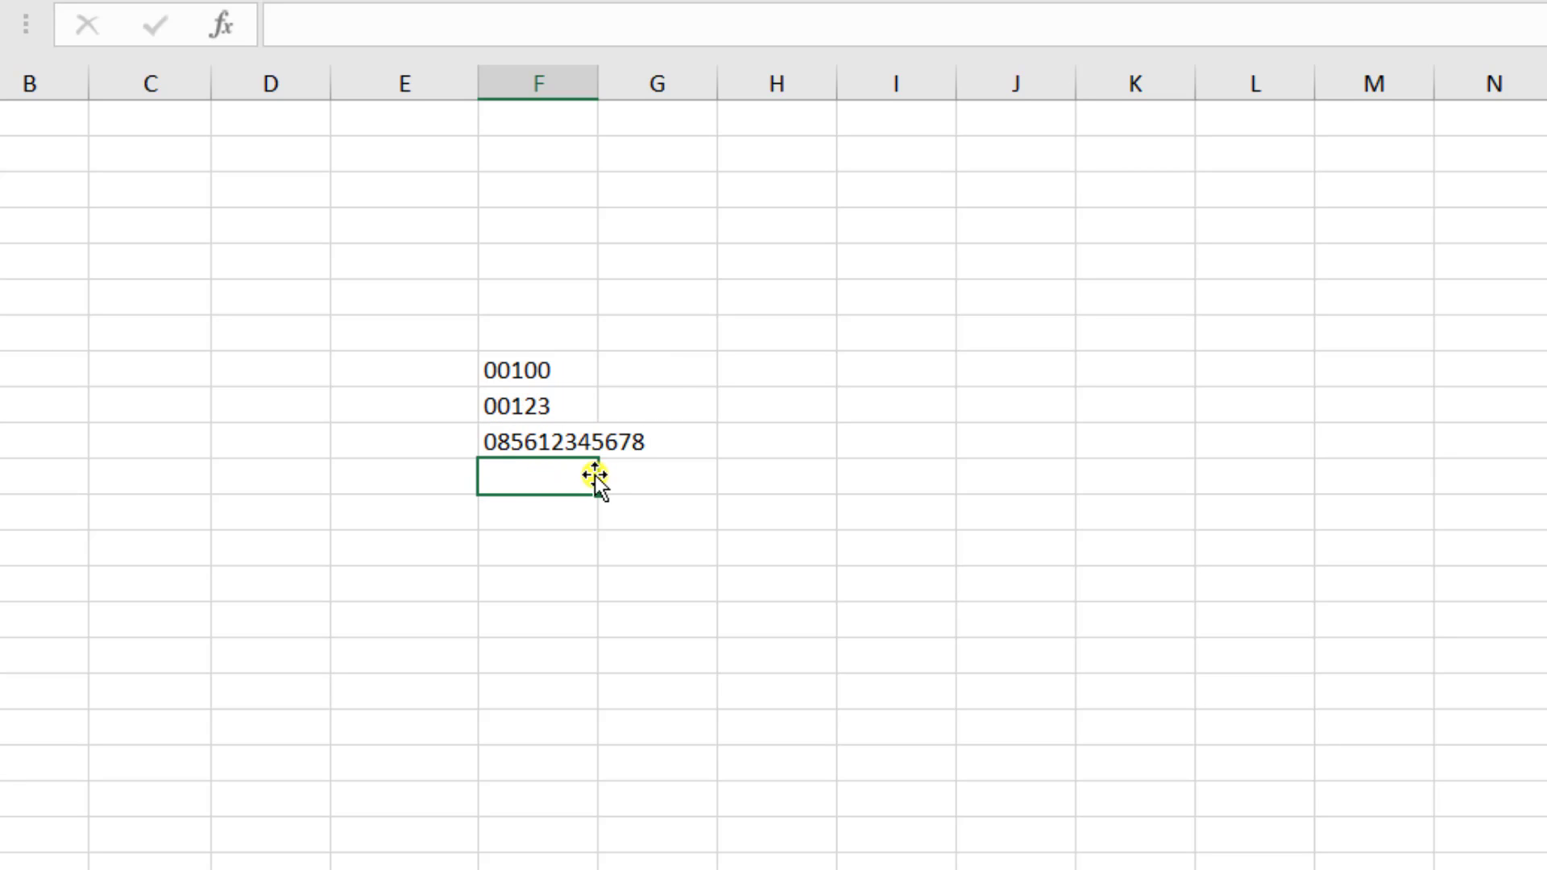
Step: Write the heading "Menggunakan Tanda String atau Tanda Petik satu (')" in F7
key(Up)
key(Up)
key(Up)
text(Cars)
key(BackSpace)
key(BackSpace)
key(BackSpace)
key(BackSpace)
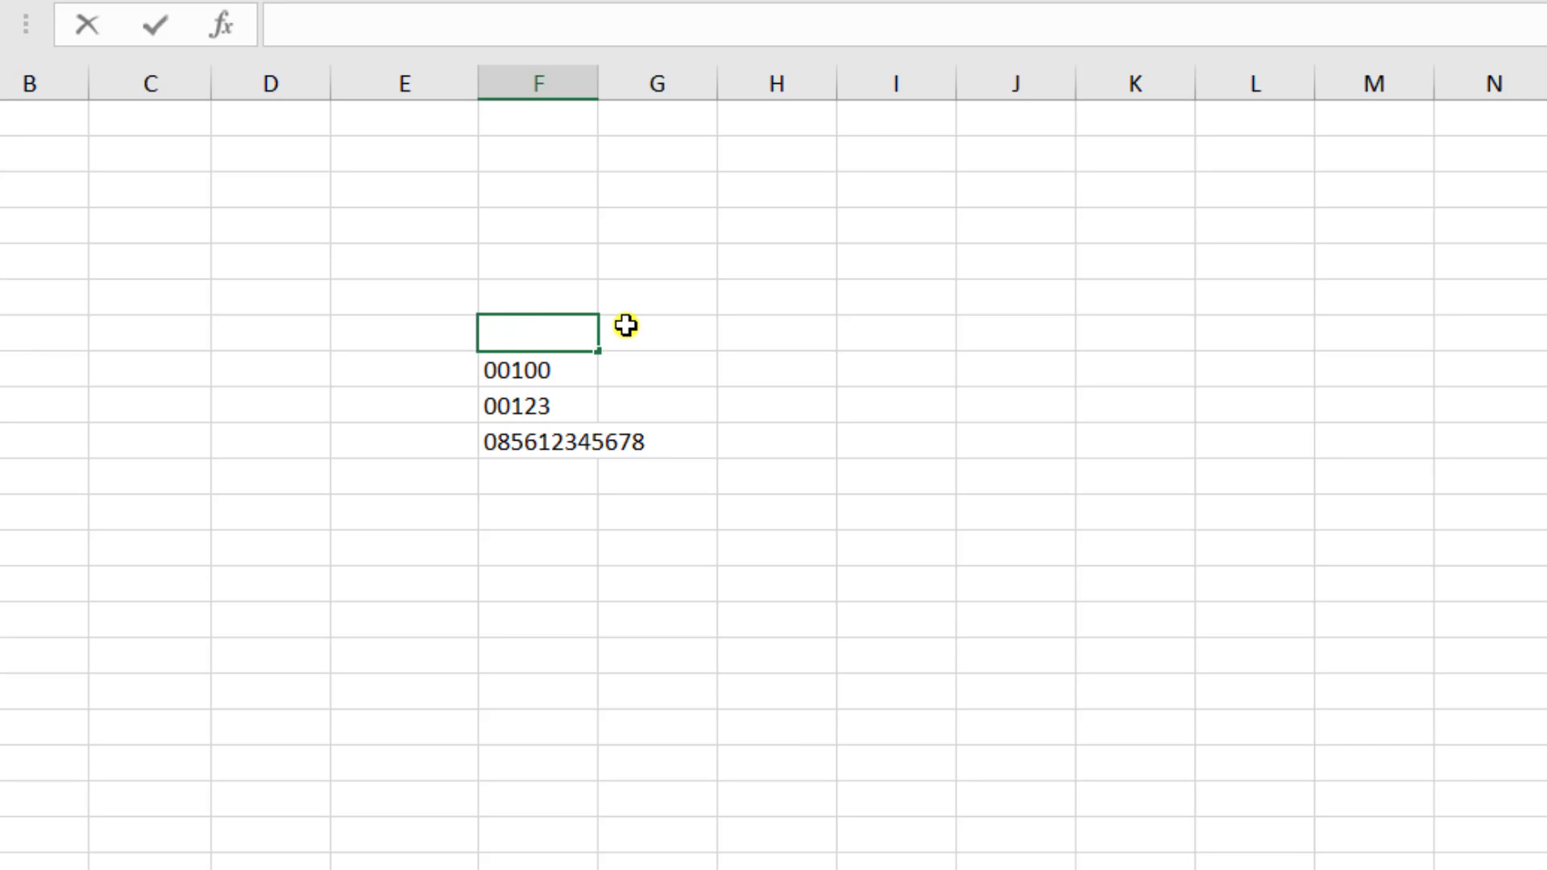
text(Menggu)
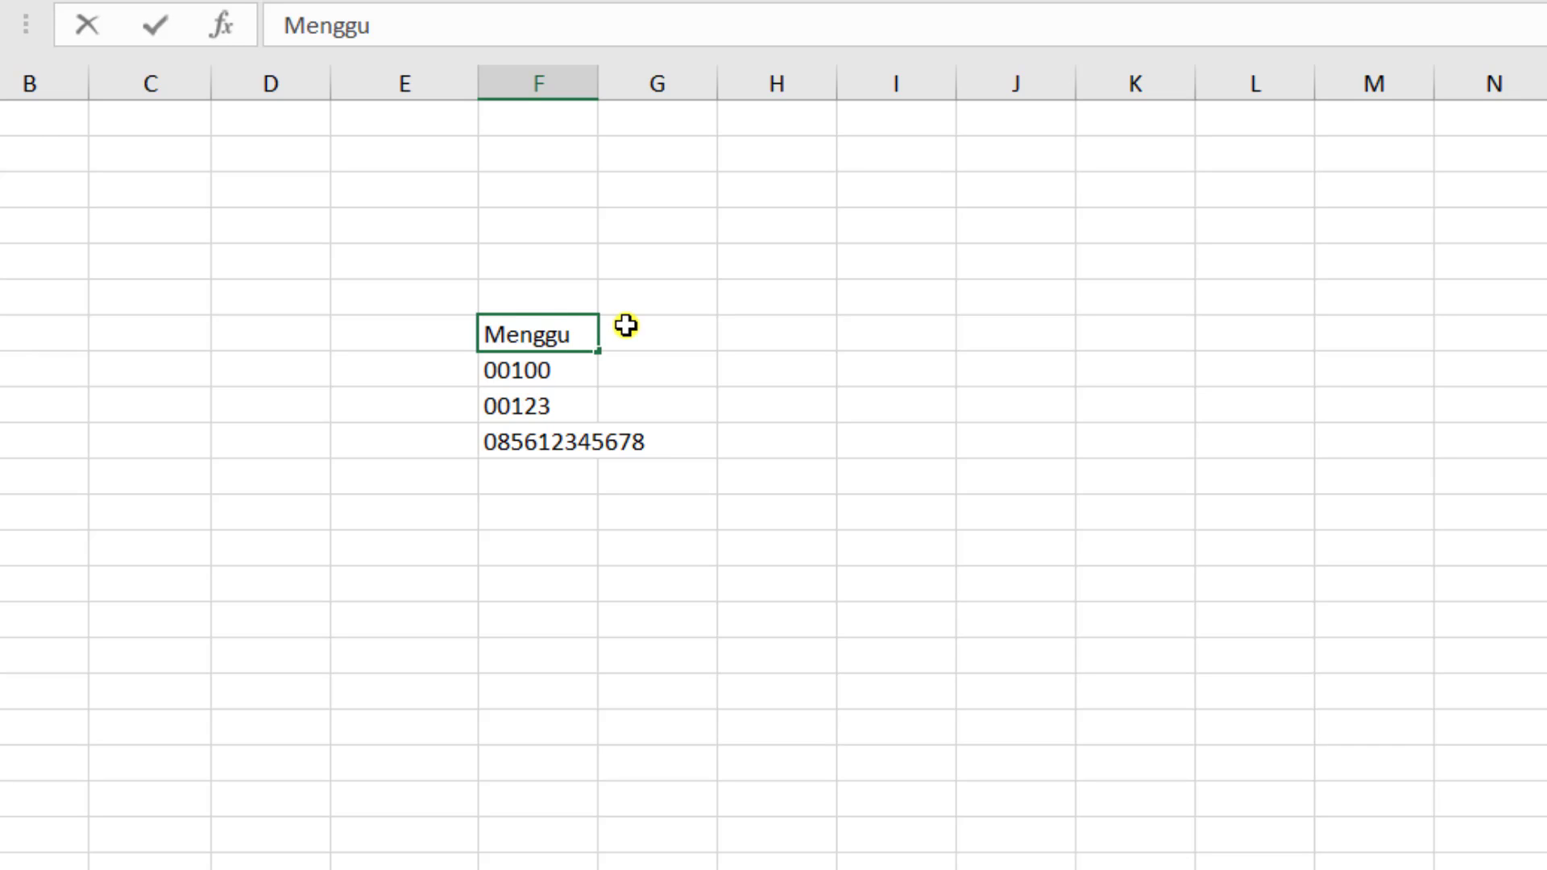
text(nakan )
text(Ta)
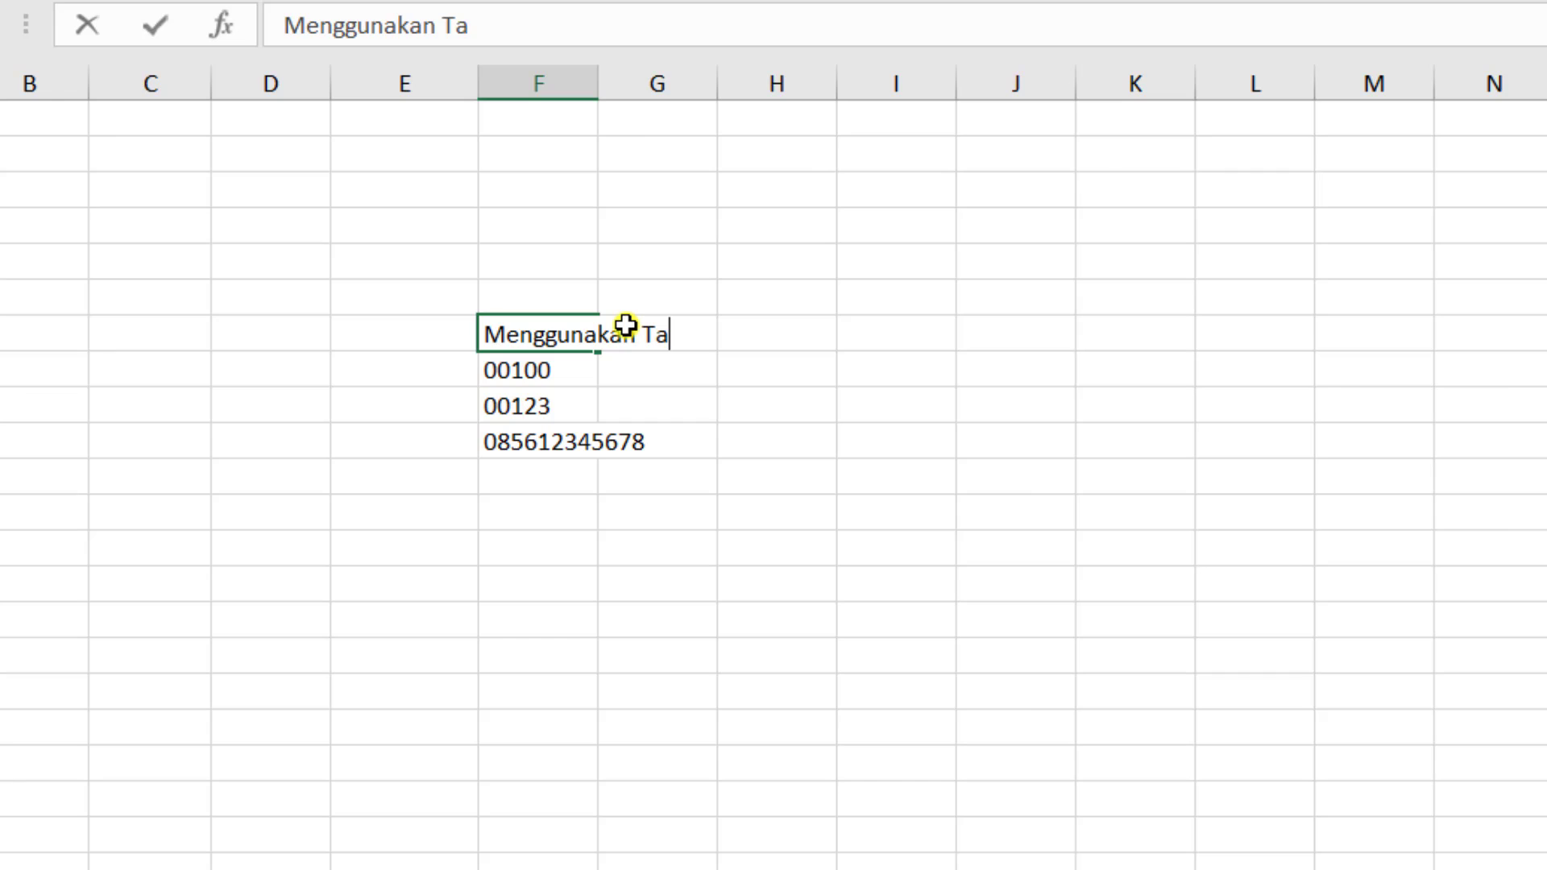
text(nda Str)
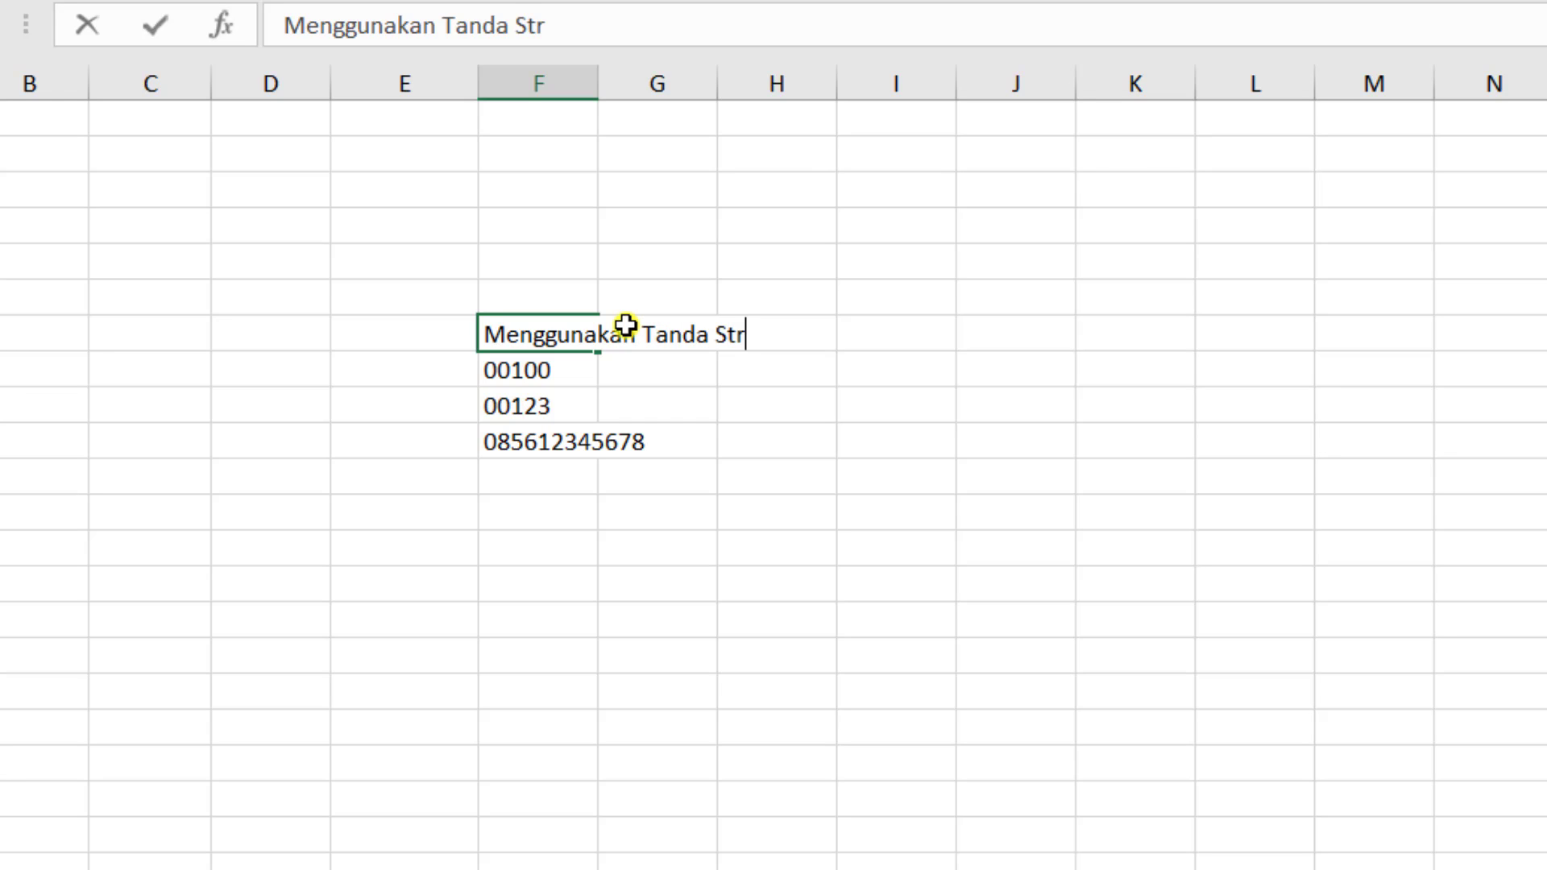
text(ing atau Tand)
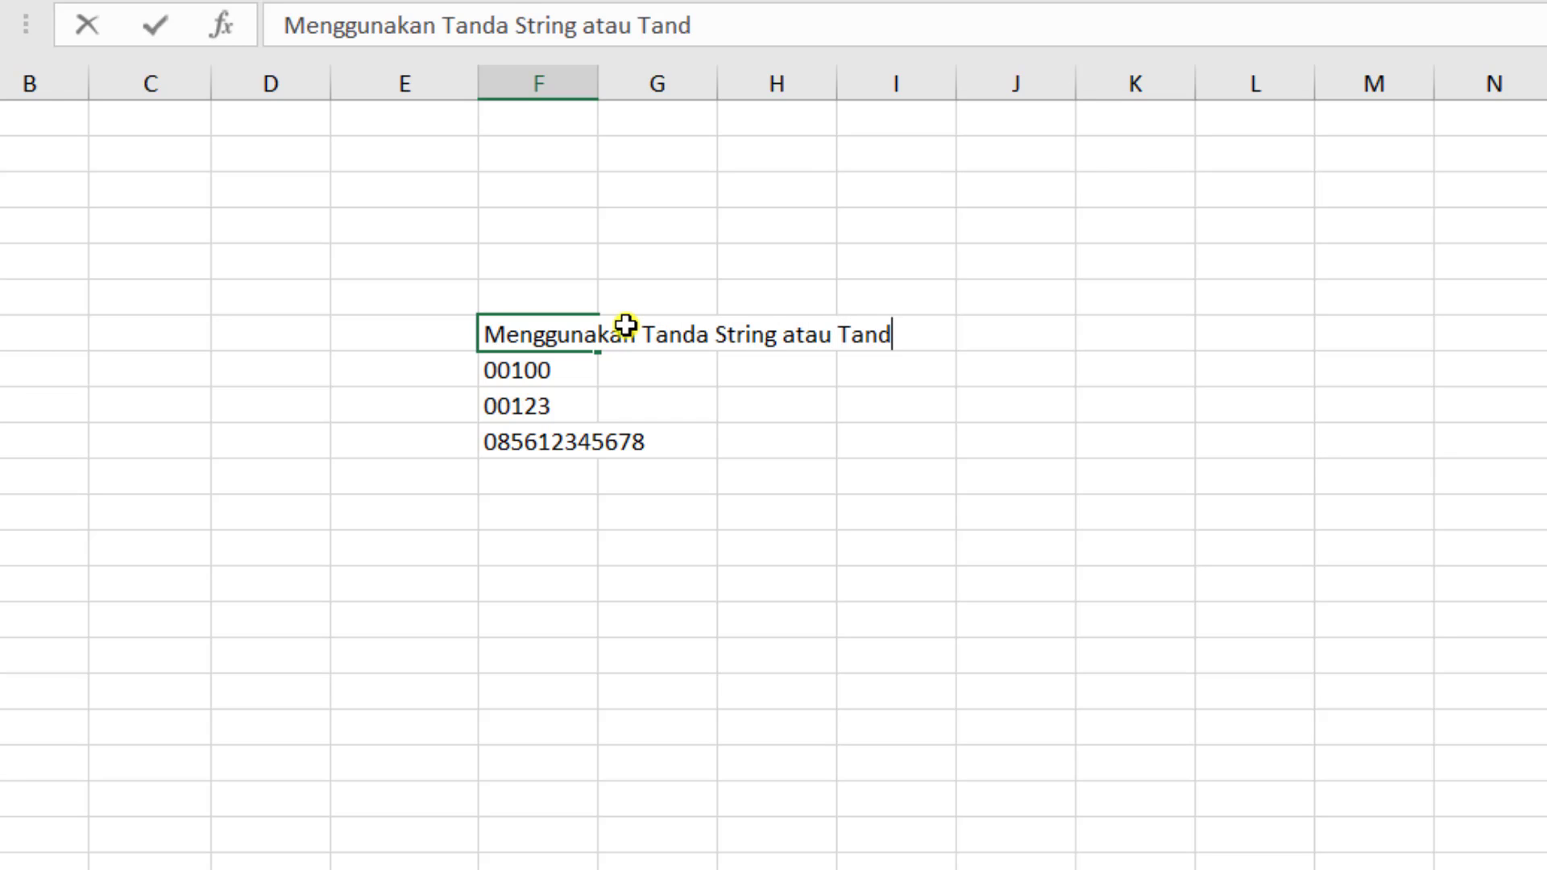
text(a Petik )
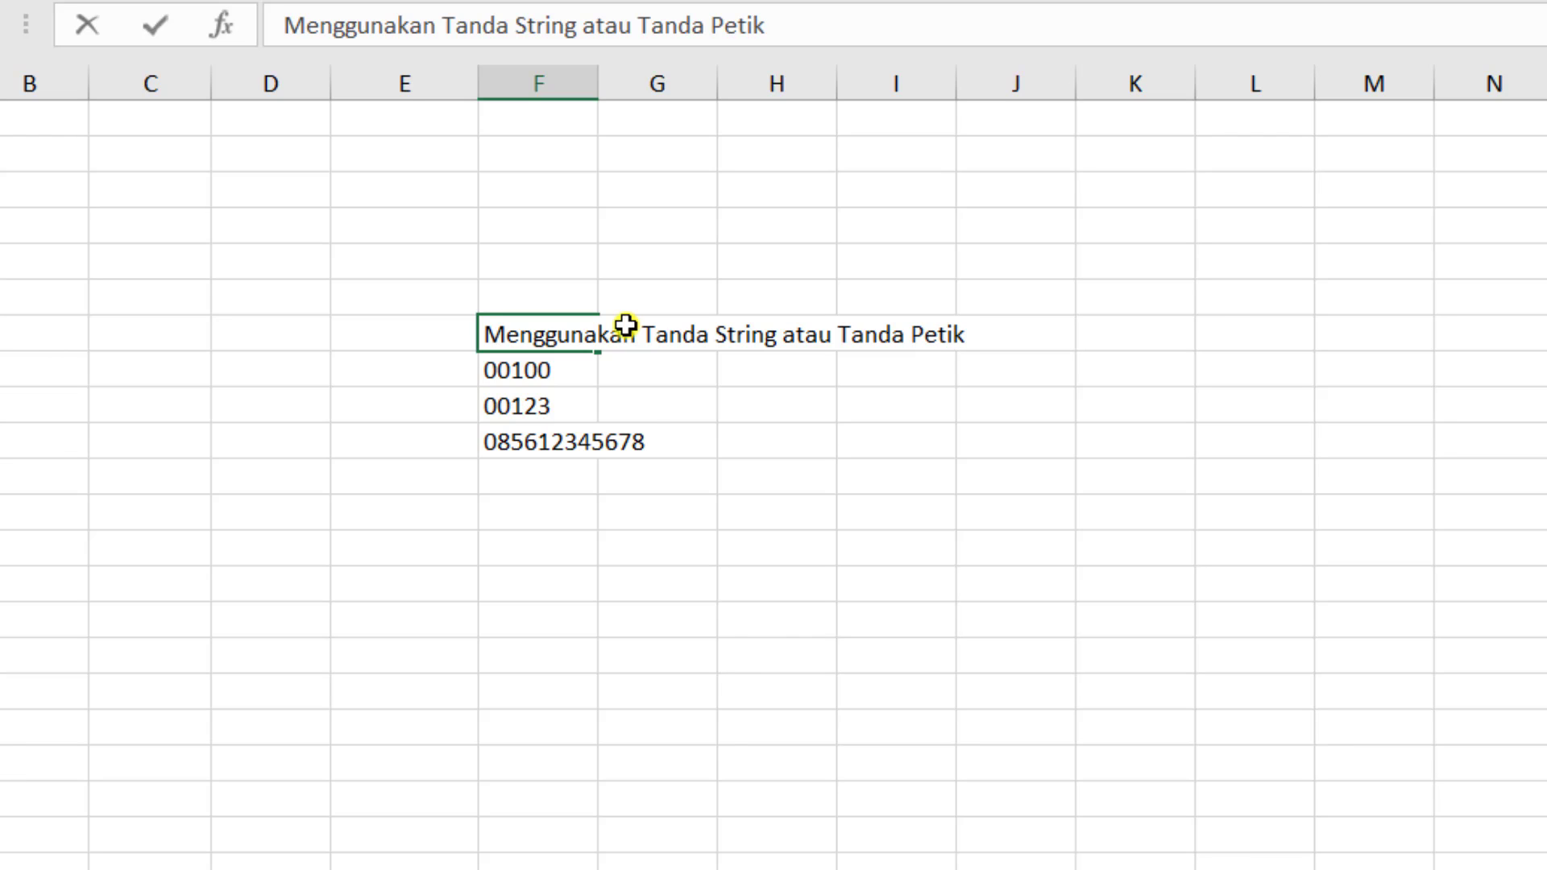
text(satu (')
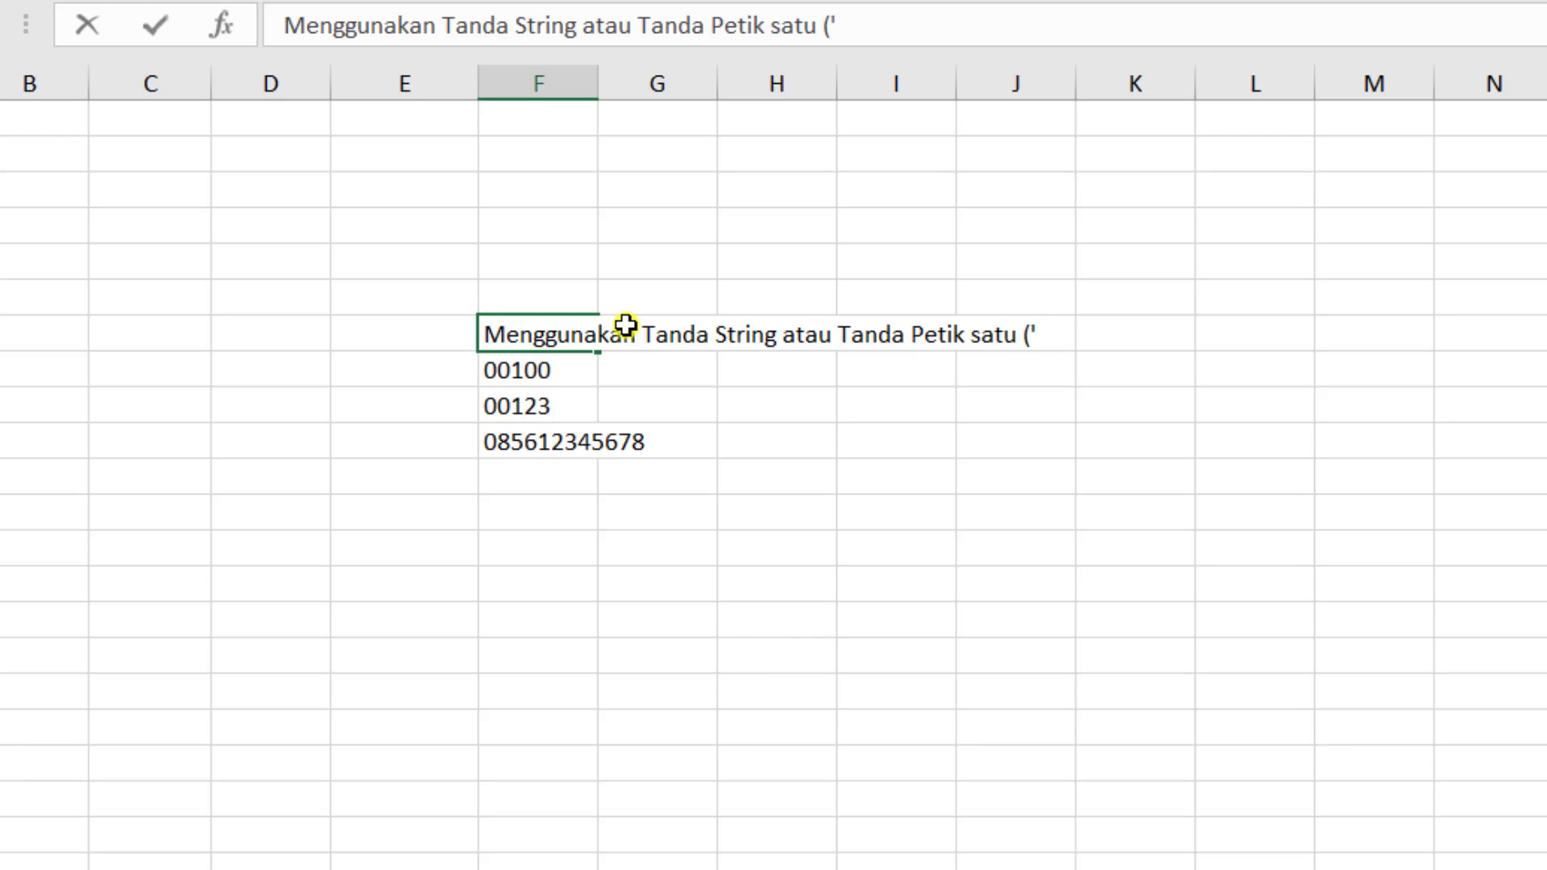
text())
key(ctrl+Return)
Step: Add the heading "Menggunakan Format Text" in F13
key(Down)
key(Down)
key(Down)
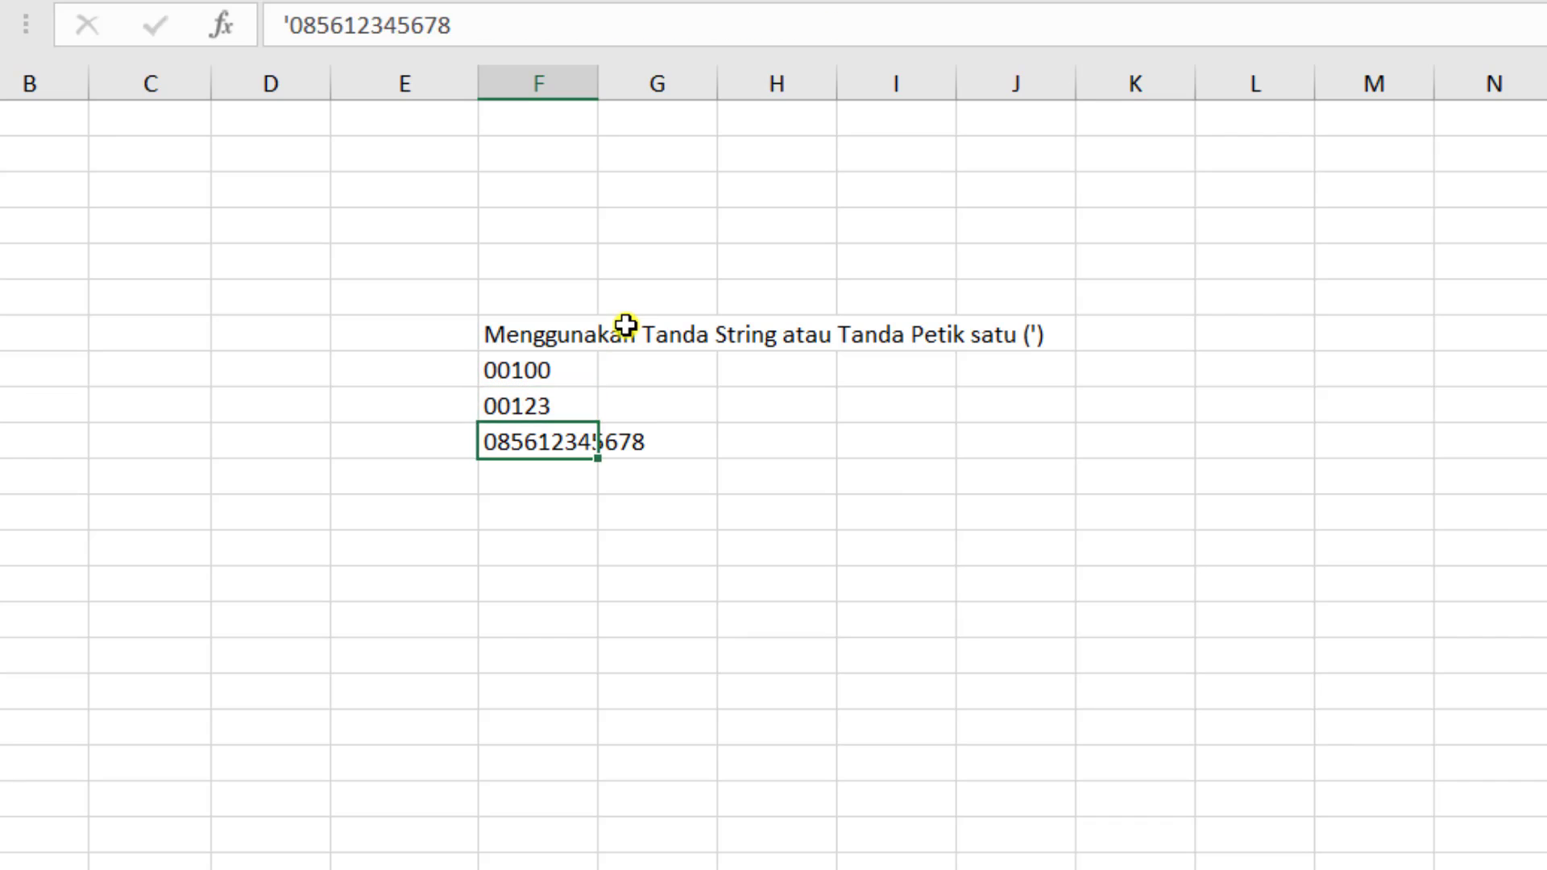
key(Down)
key(Down)
key(Down)
text(Menggu)
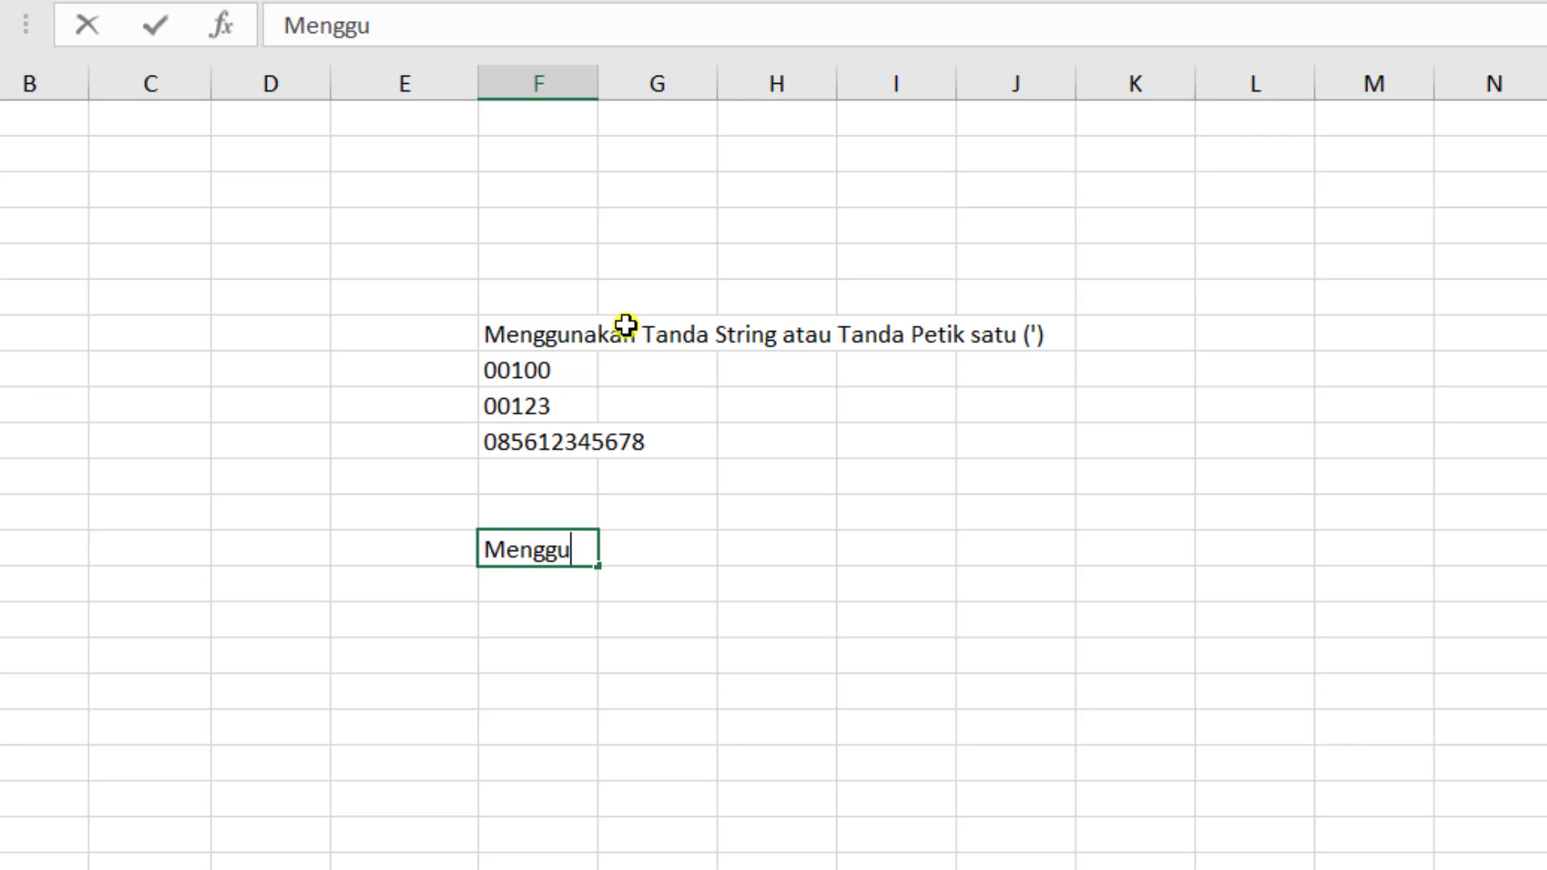
text(nakan For)
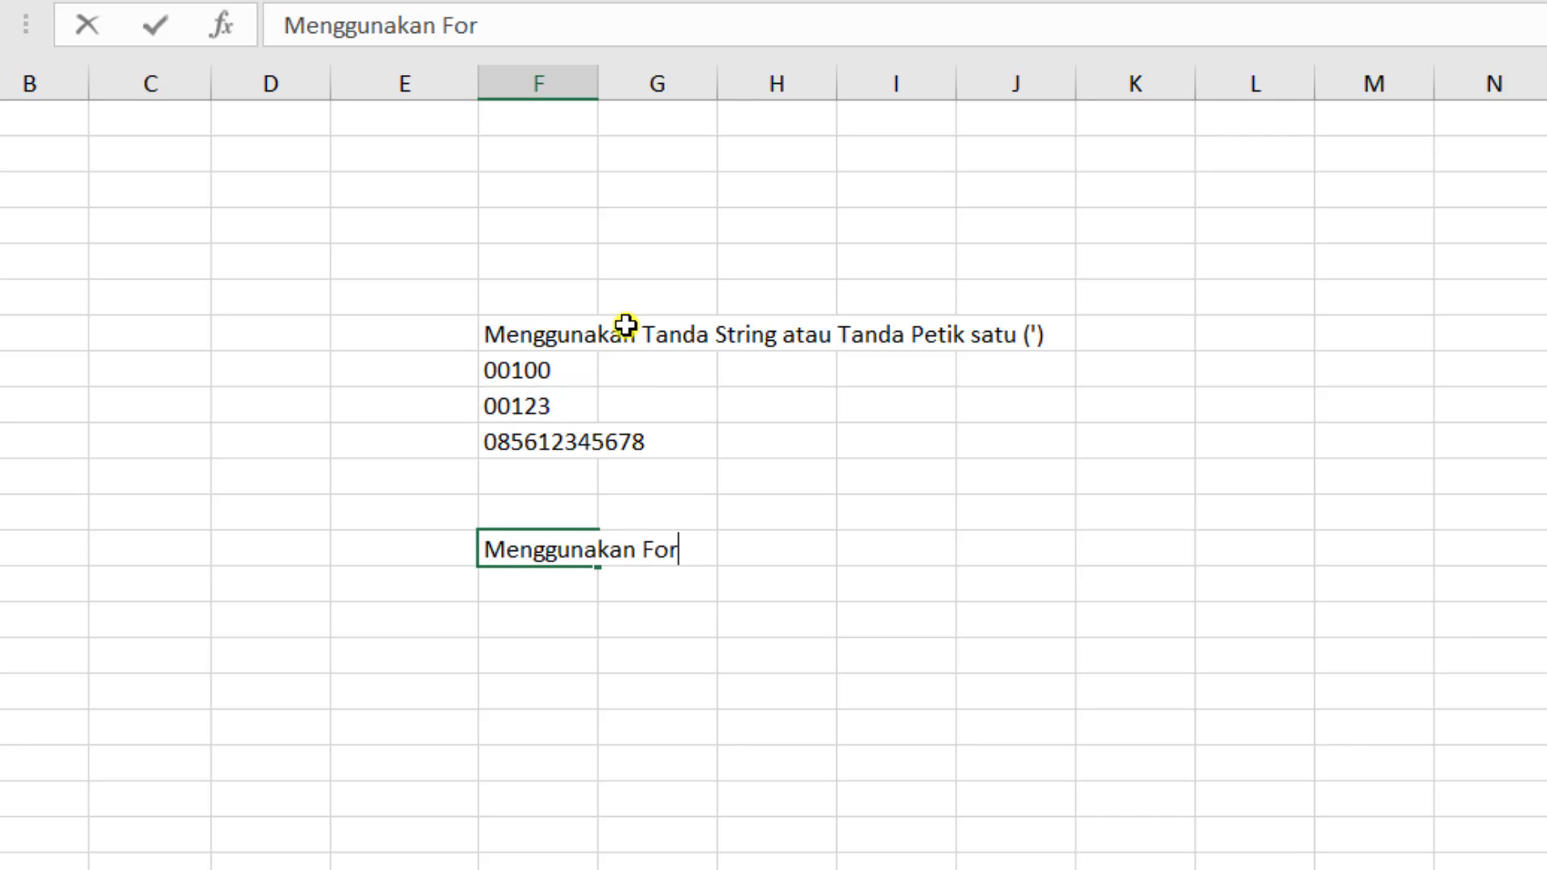
text(mat Text)
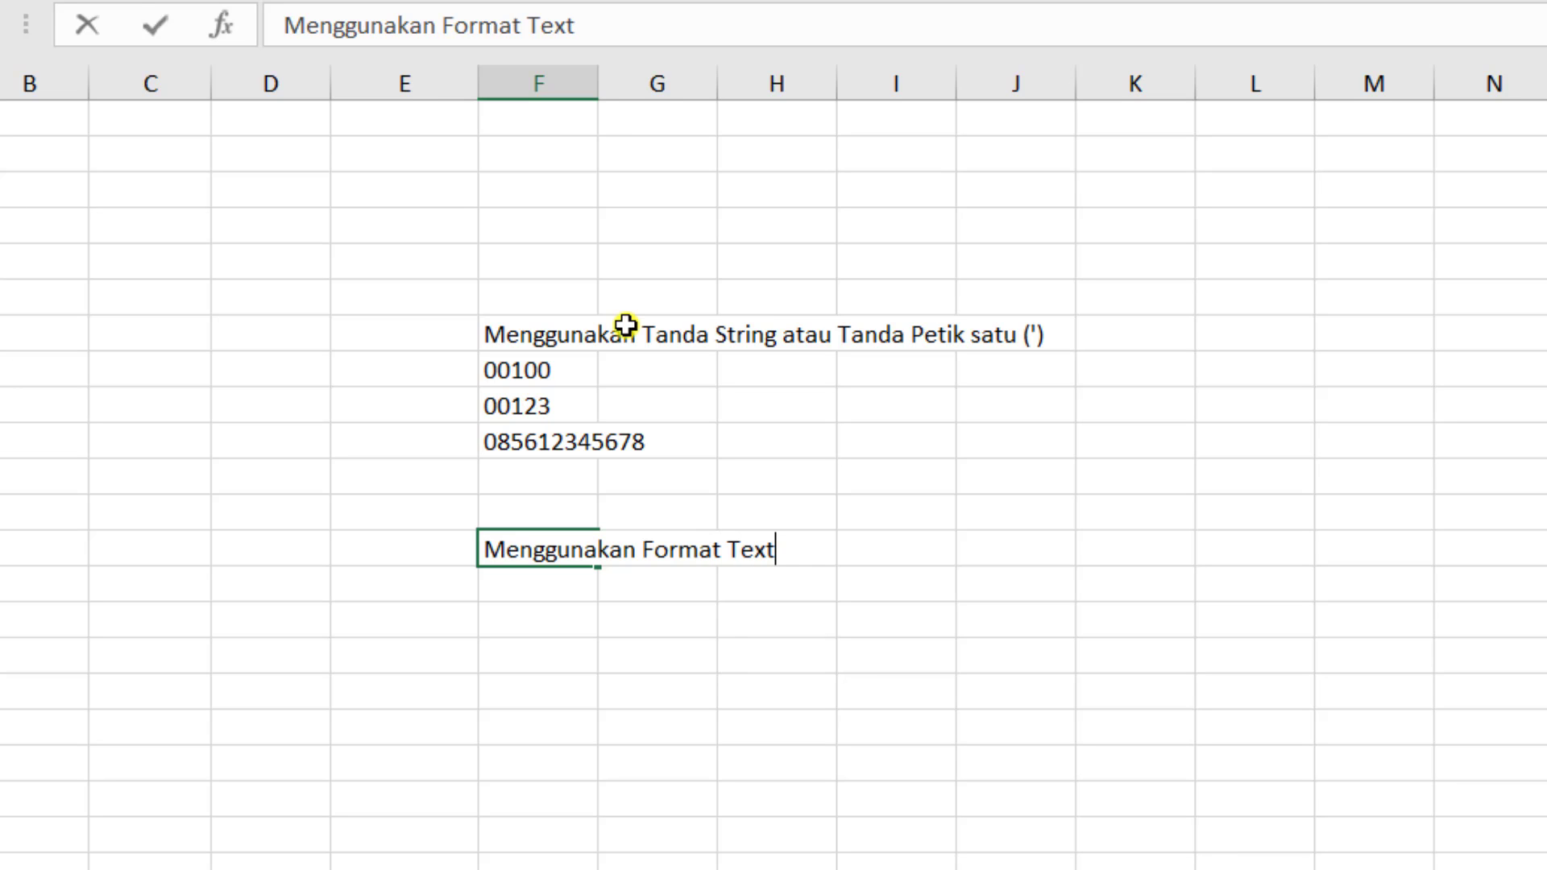
key(Return)
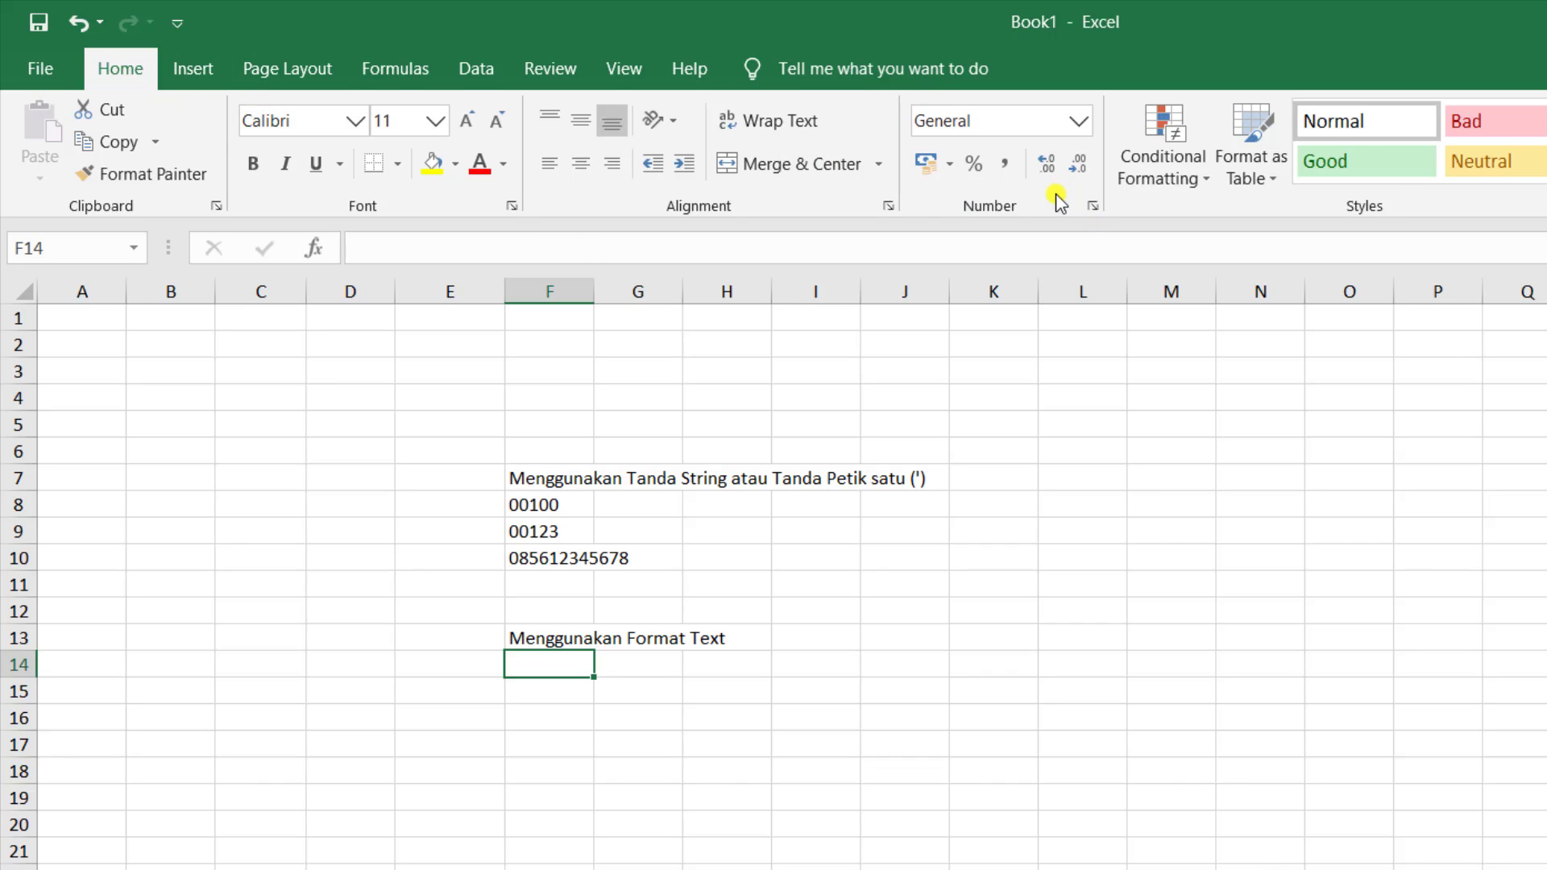
Step: Apply Text number format to F14 and enter 00100, then recheck the format list
click(1079, 121)
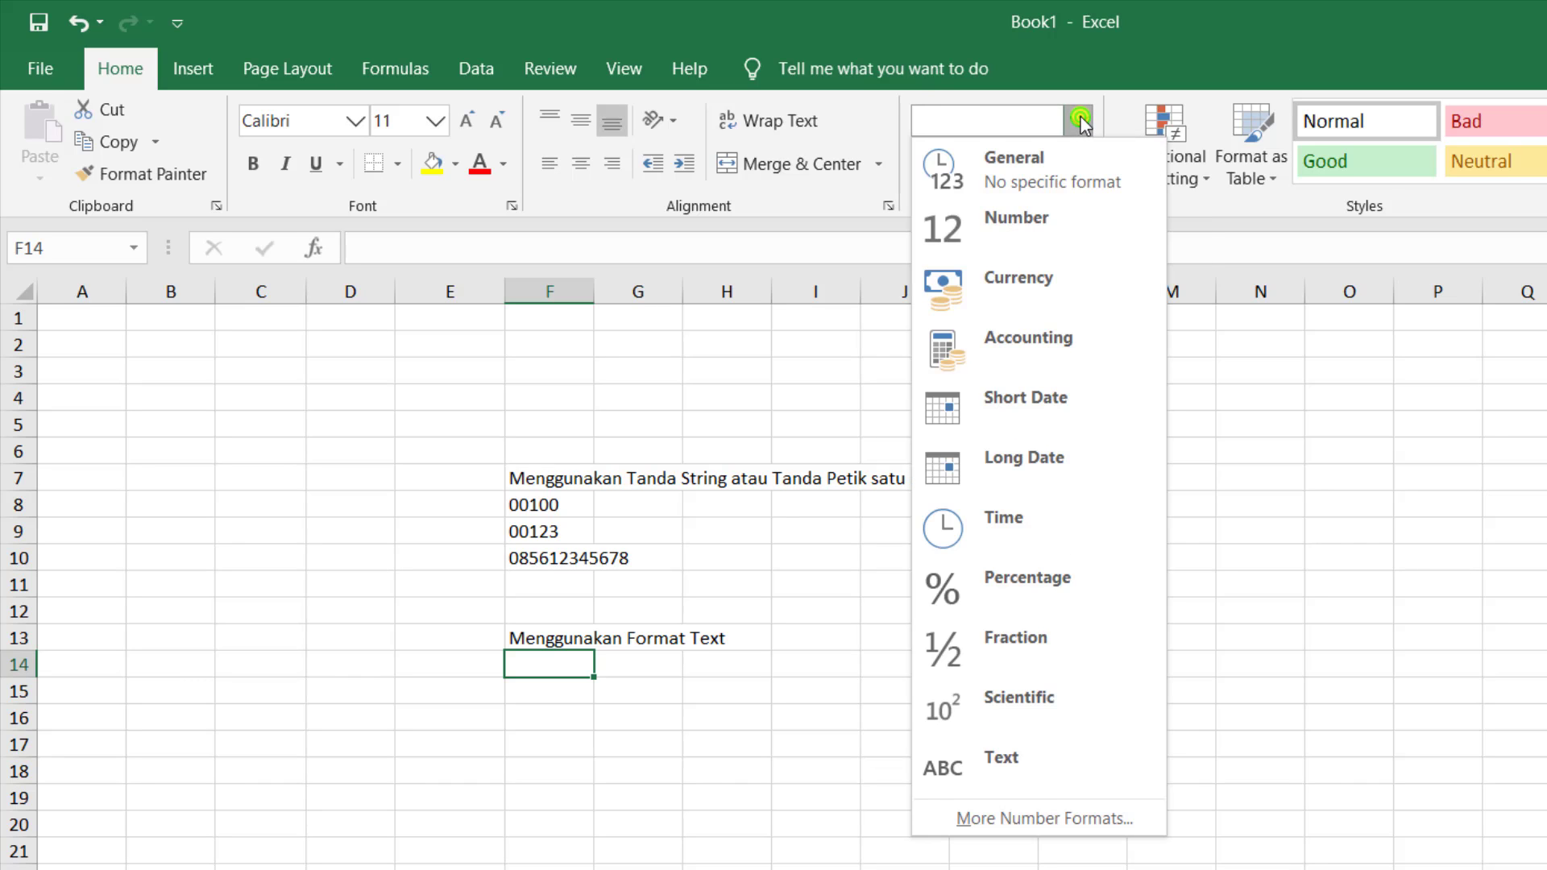
click(1114, 773)
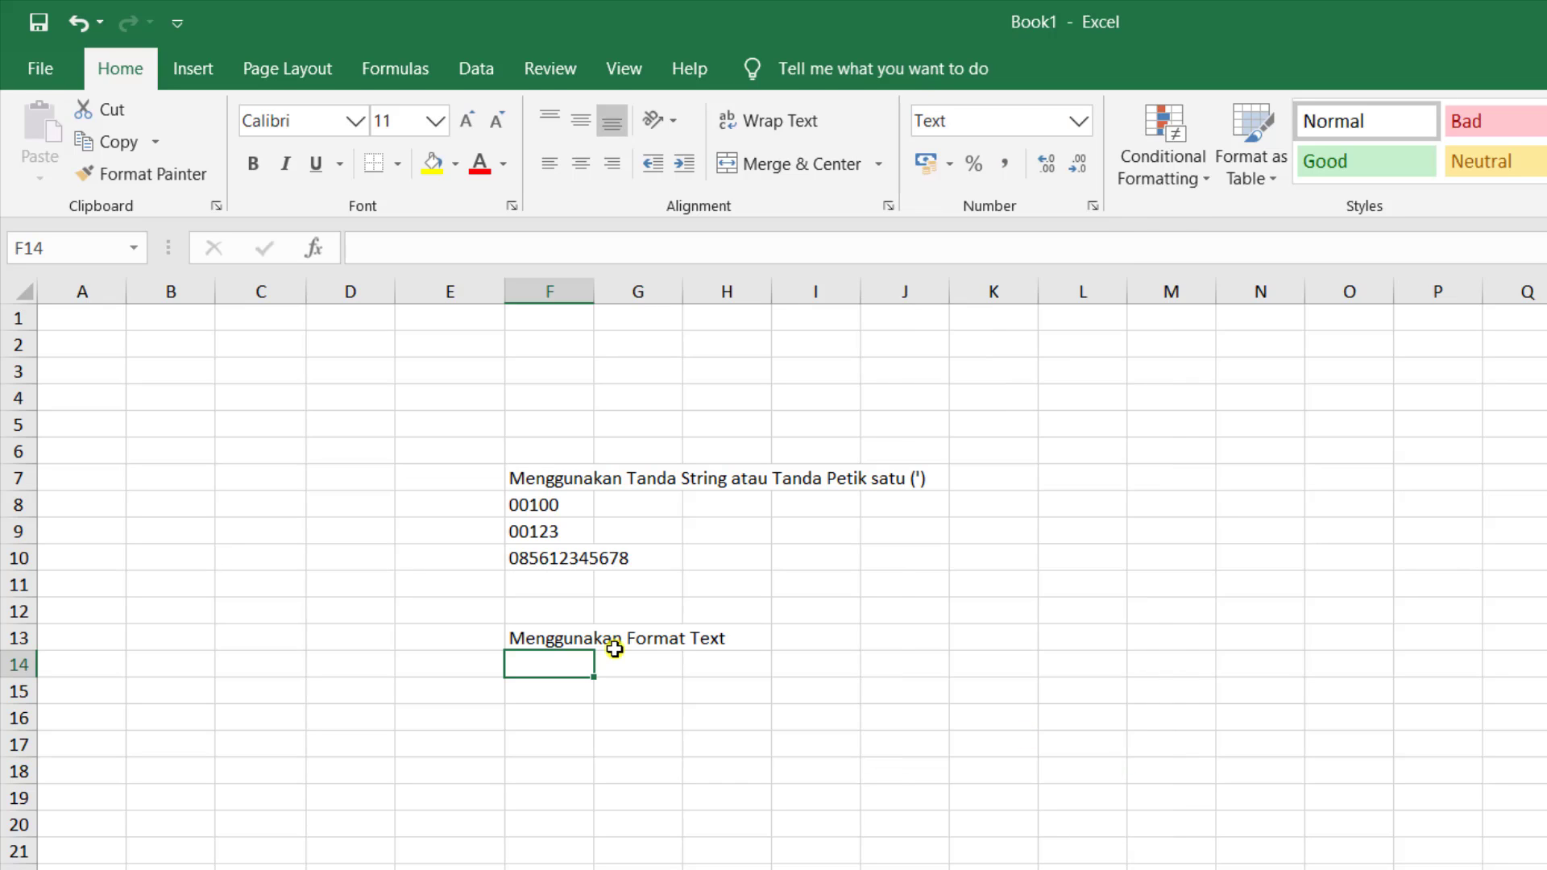
text(00)
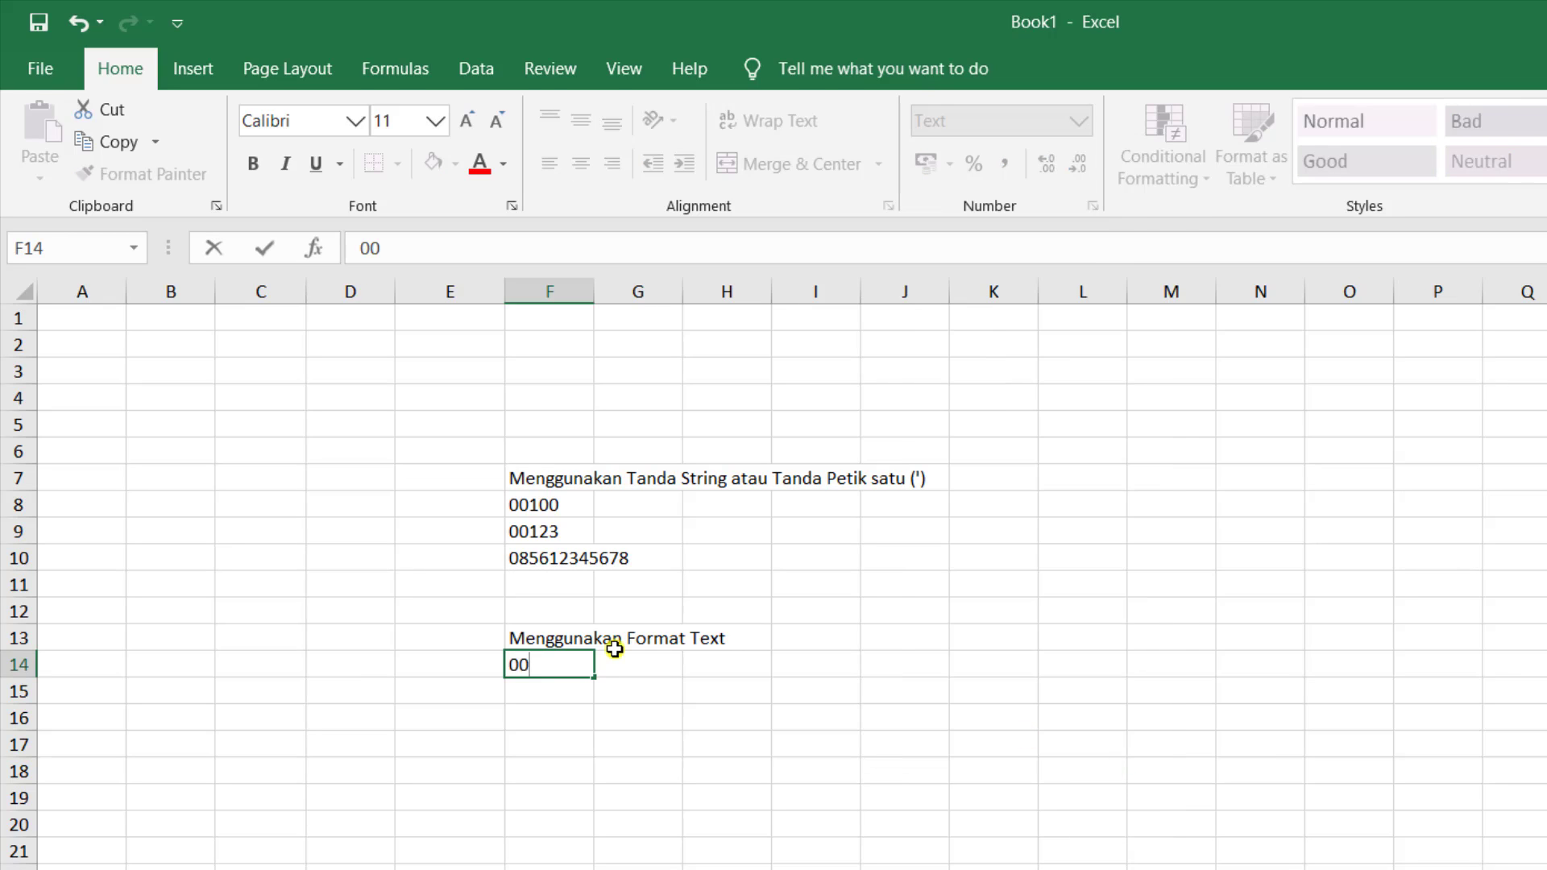
text(100)
key(Return)
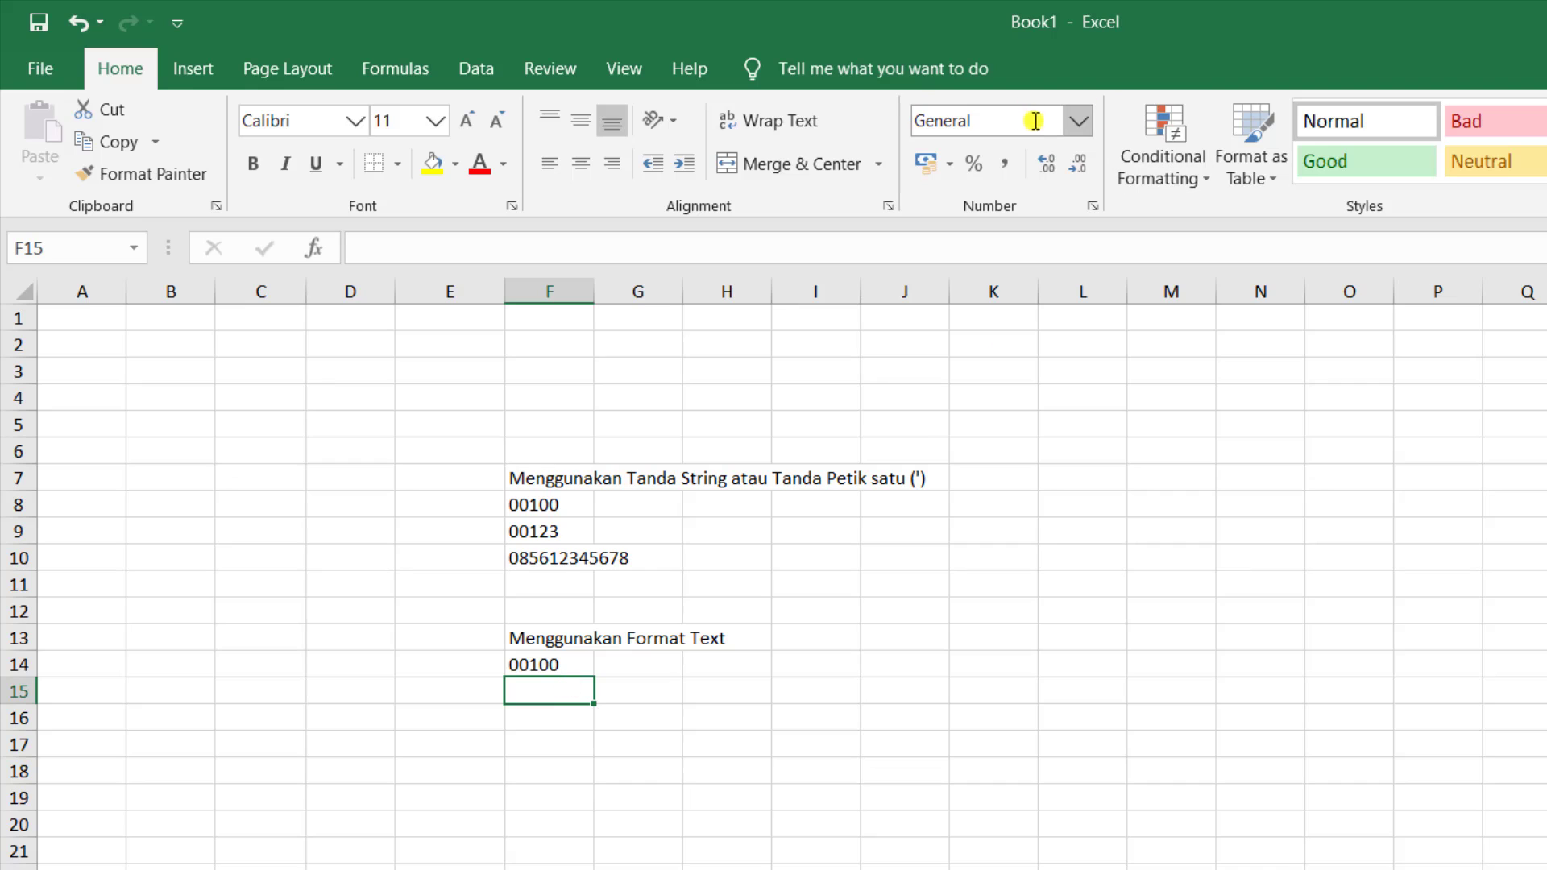
click(1079, 121)
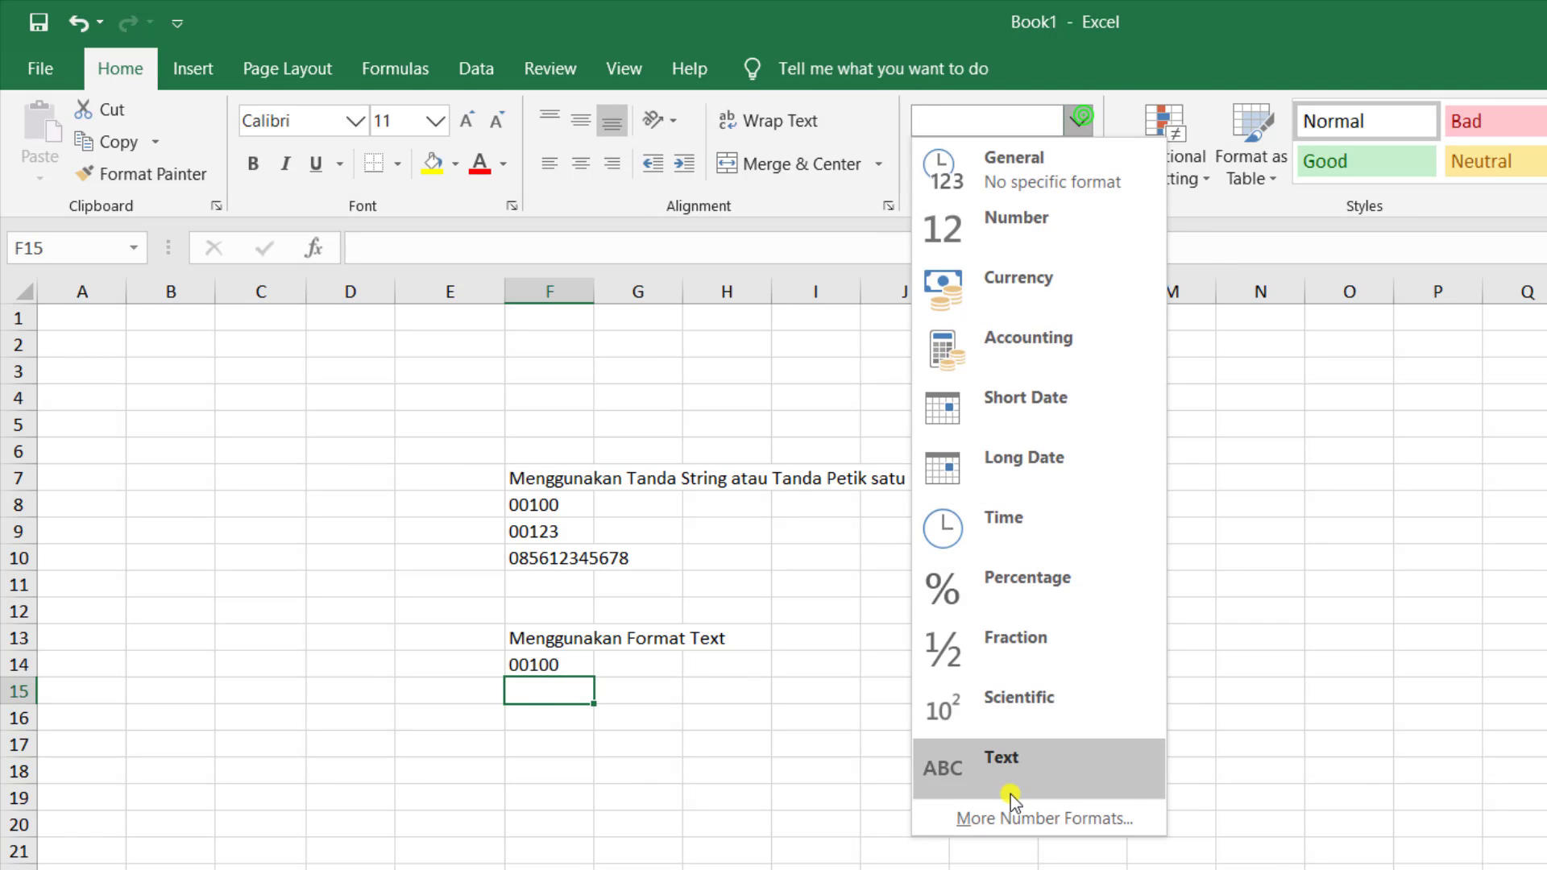
key(Escape)
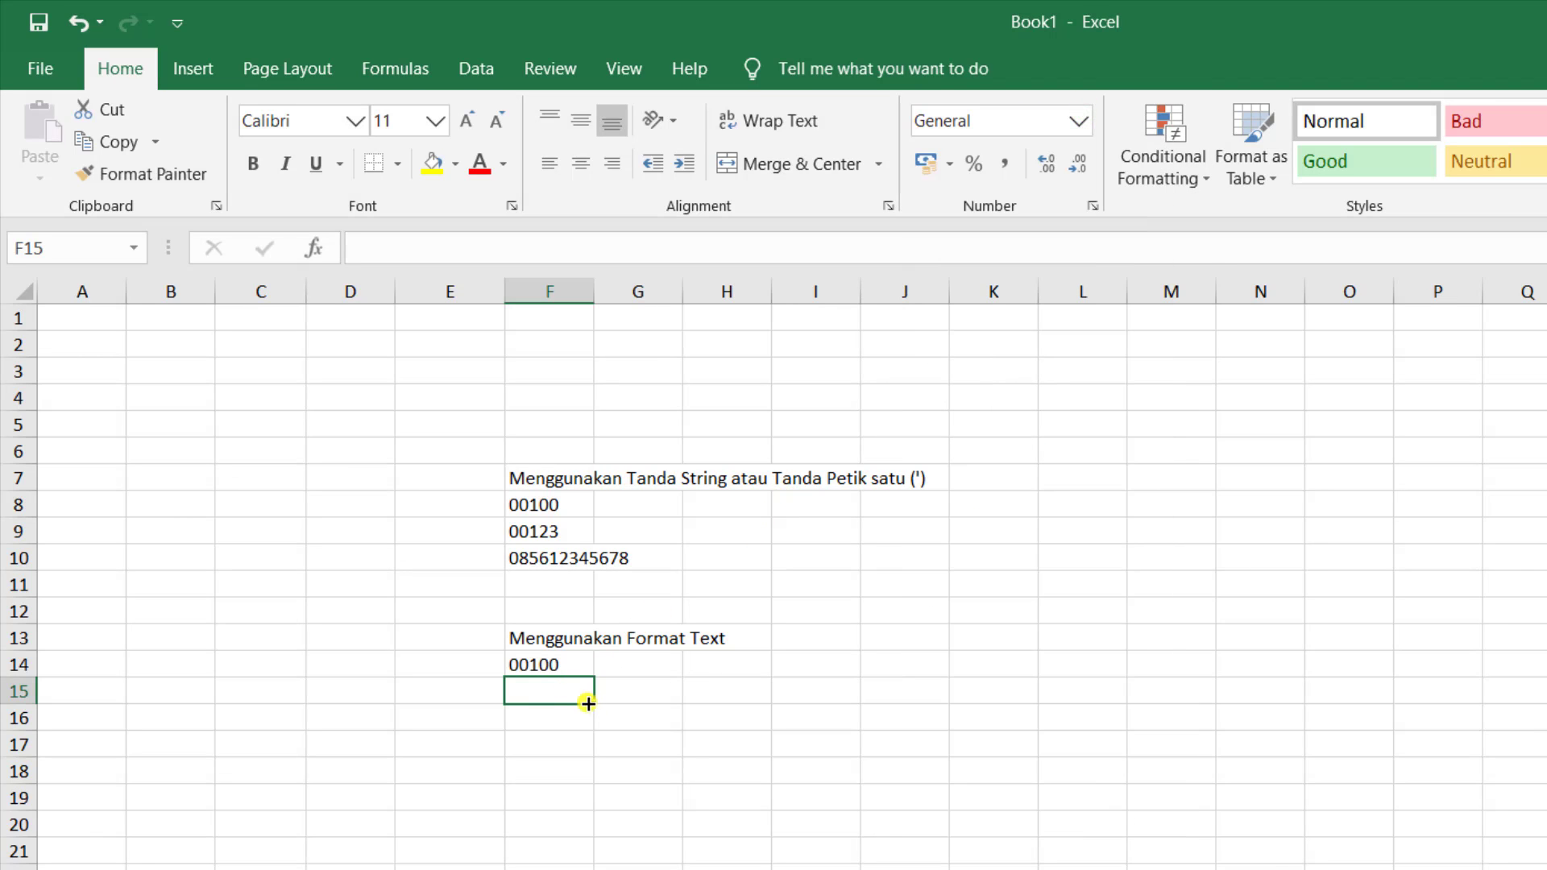
Step: Apply Text number format to cells F15 through F21
drag(572, 695, 573, 861)
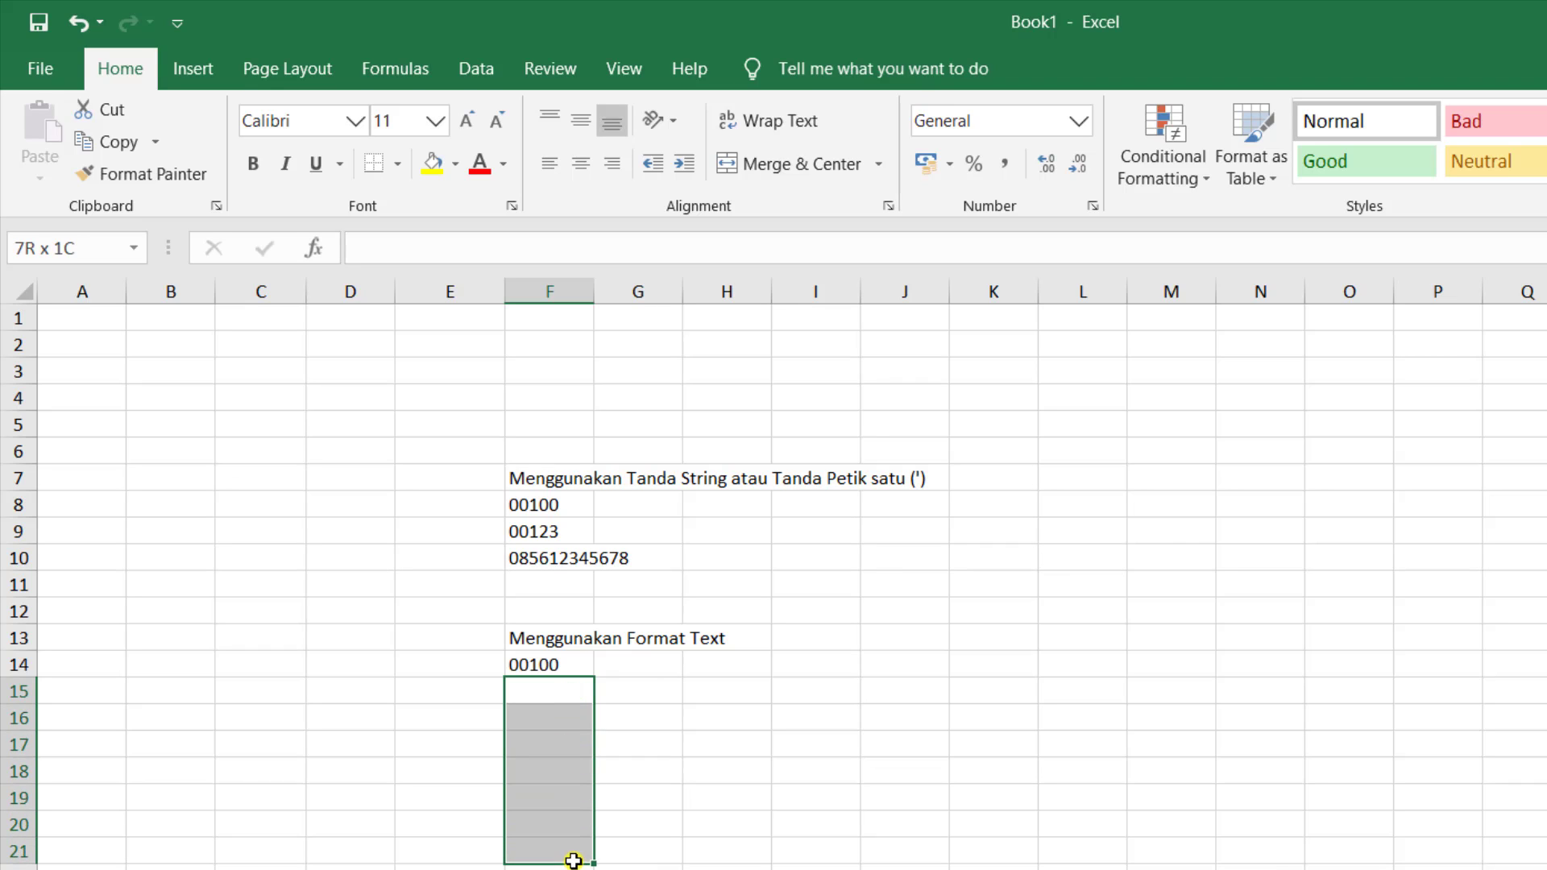
click(1078, 120)
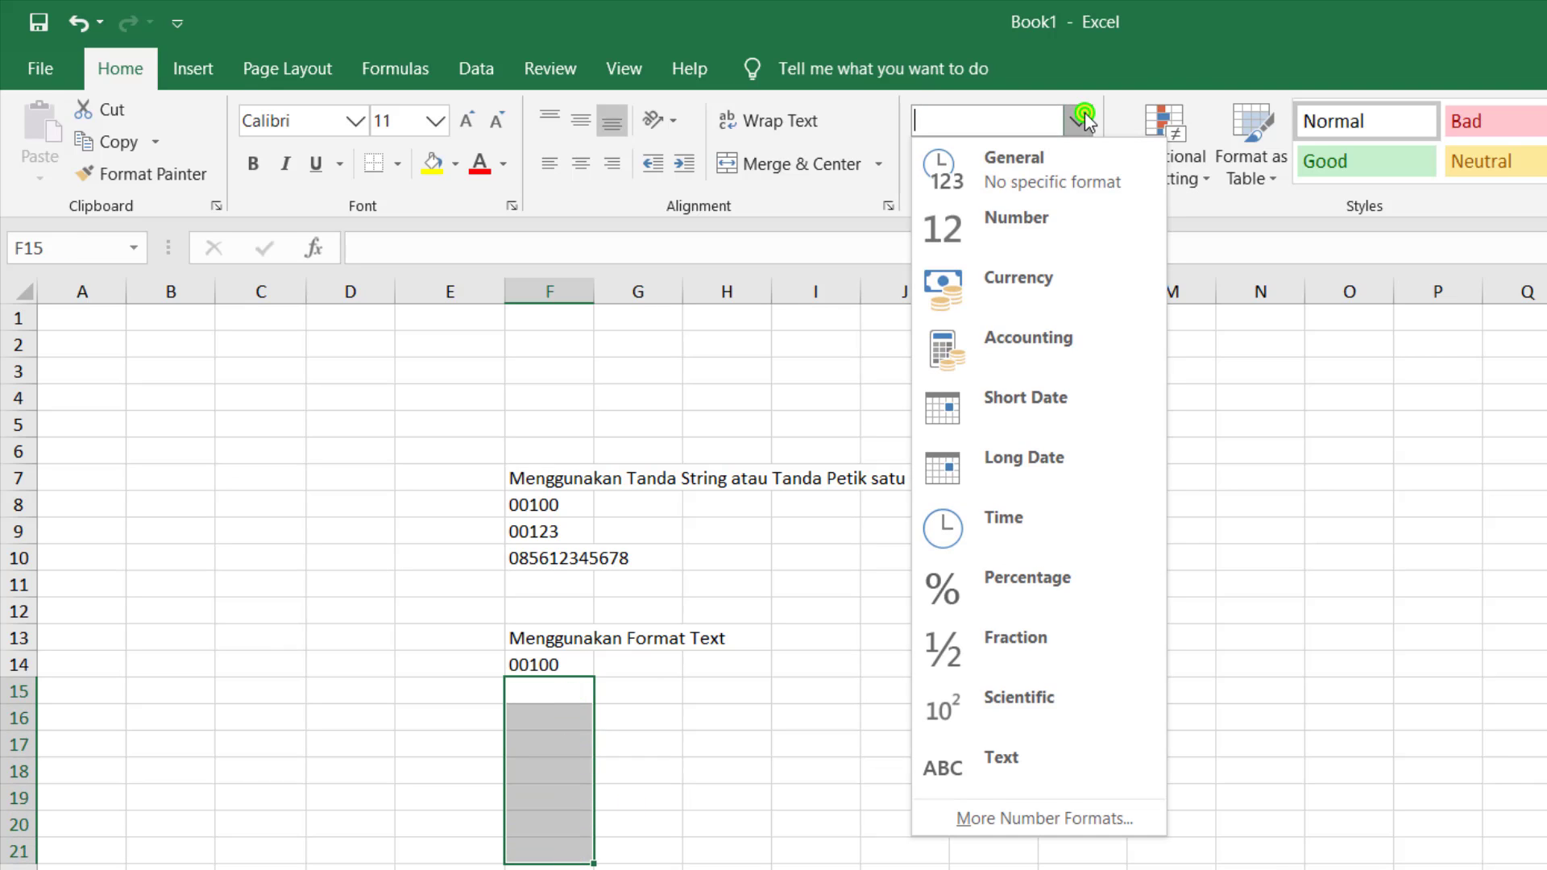
click(1071, 749)
click(549, 690)
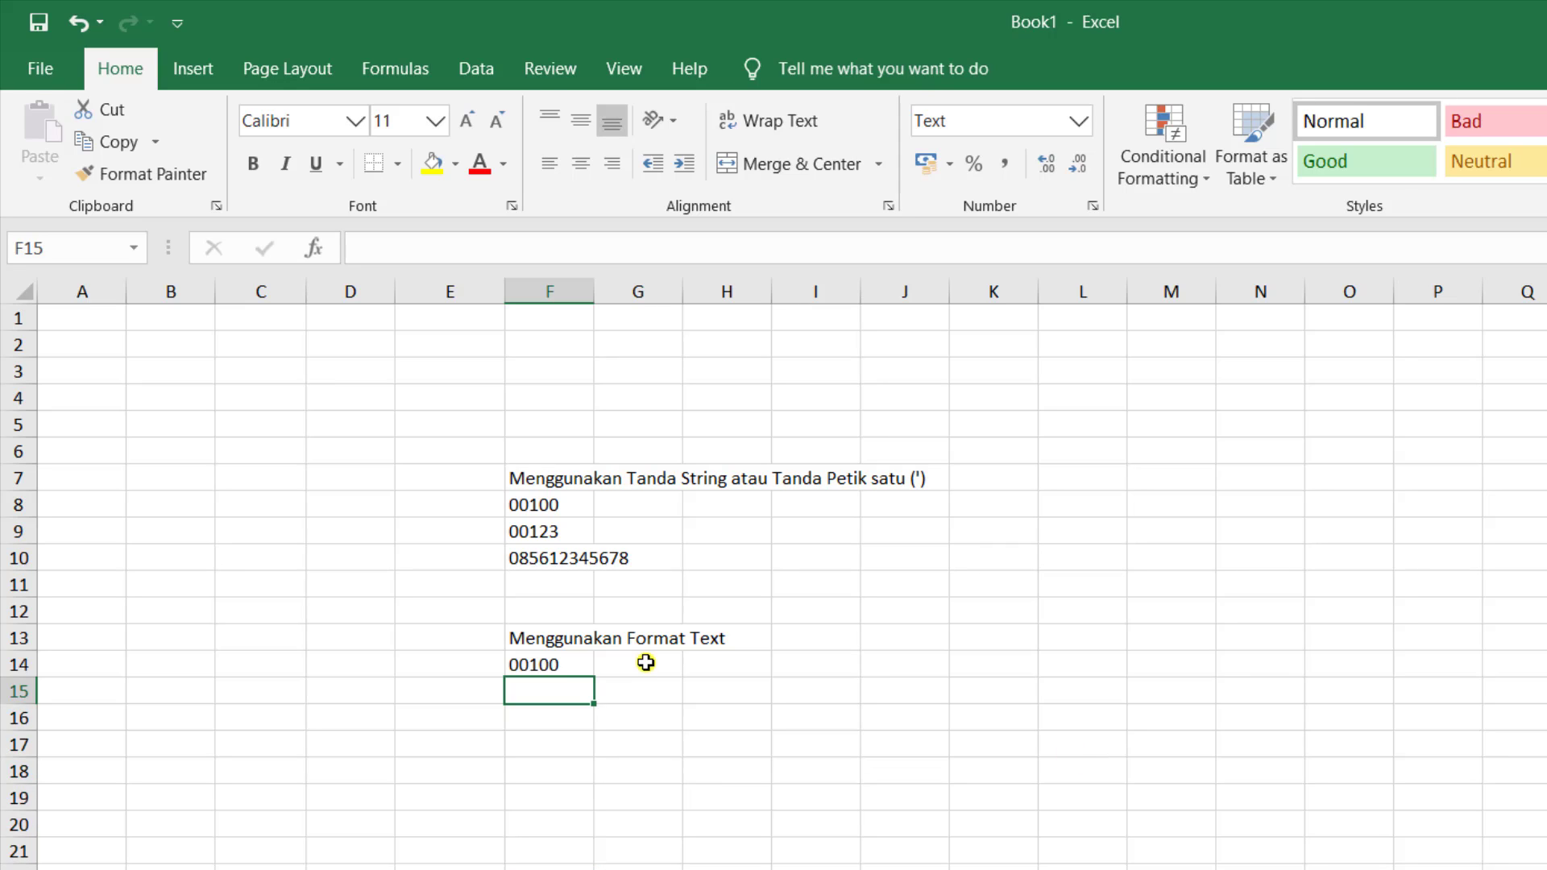
text(00)
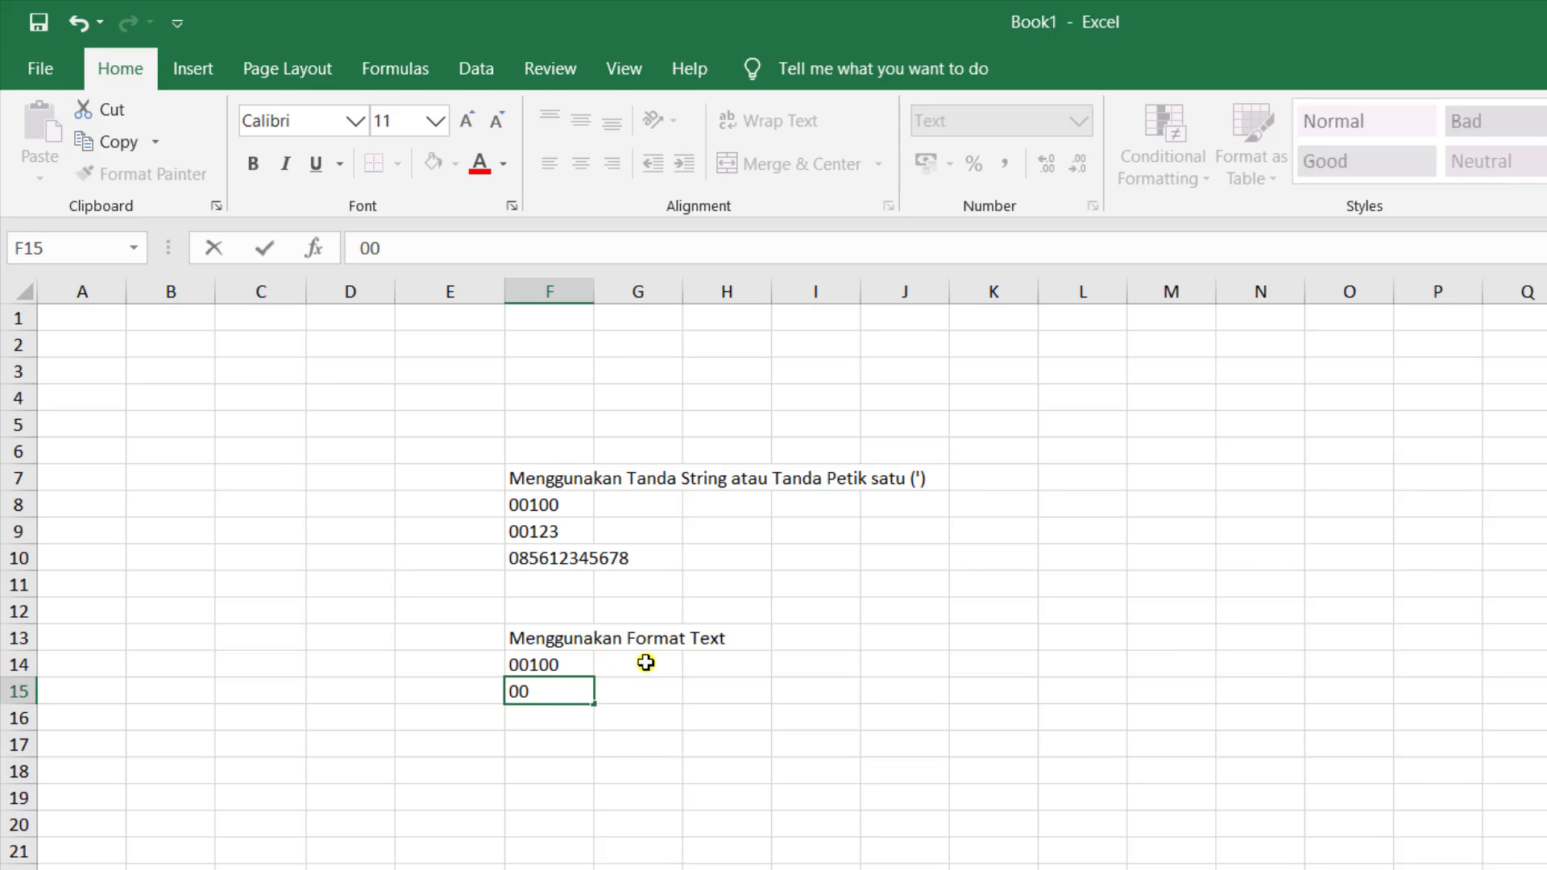
text(123)
key(Return)
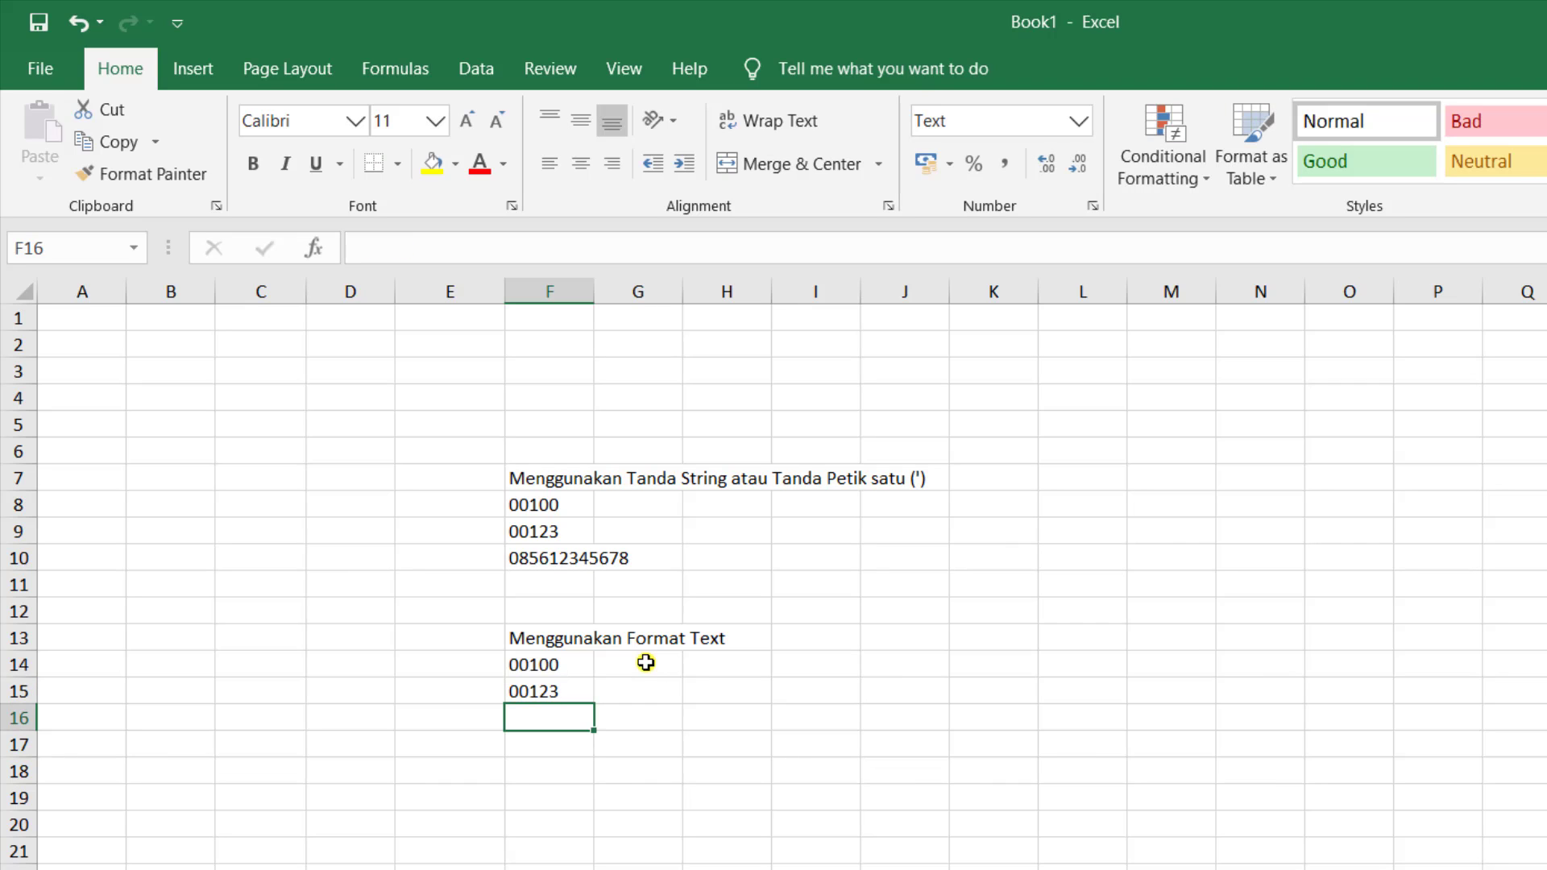
text(08)
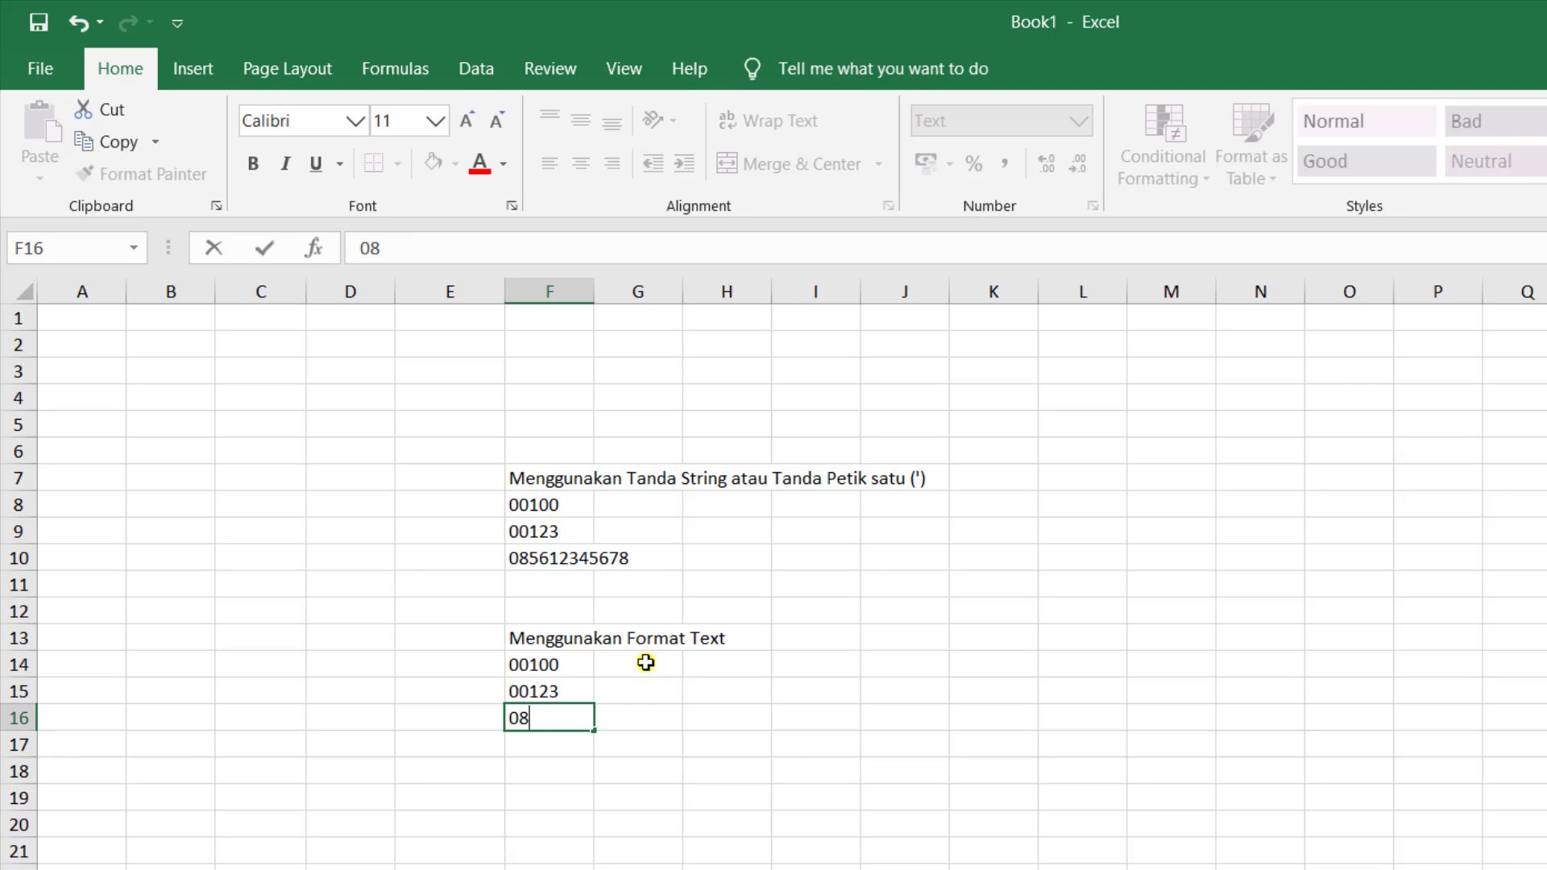
text(56123)
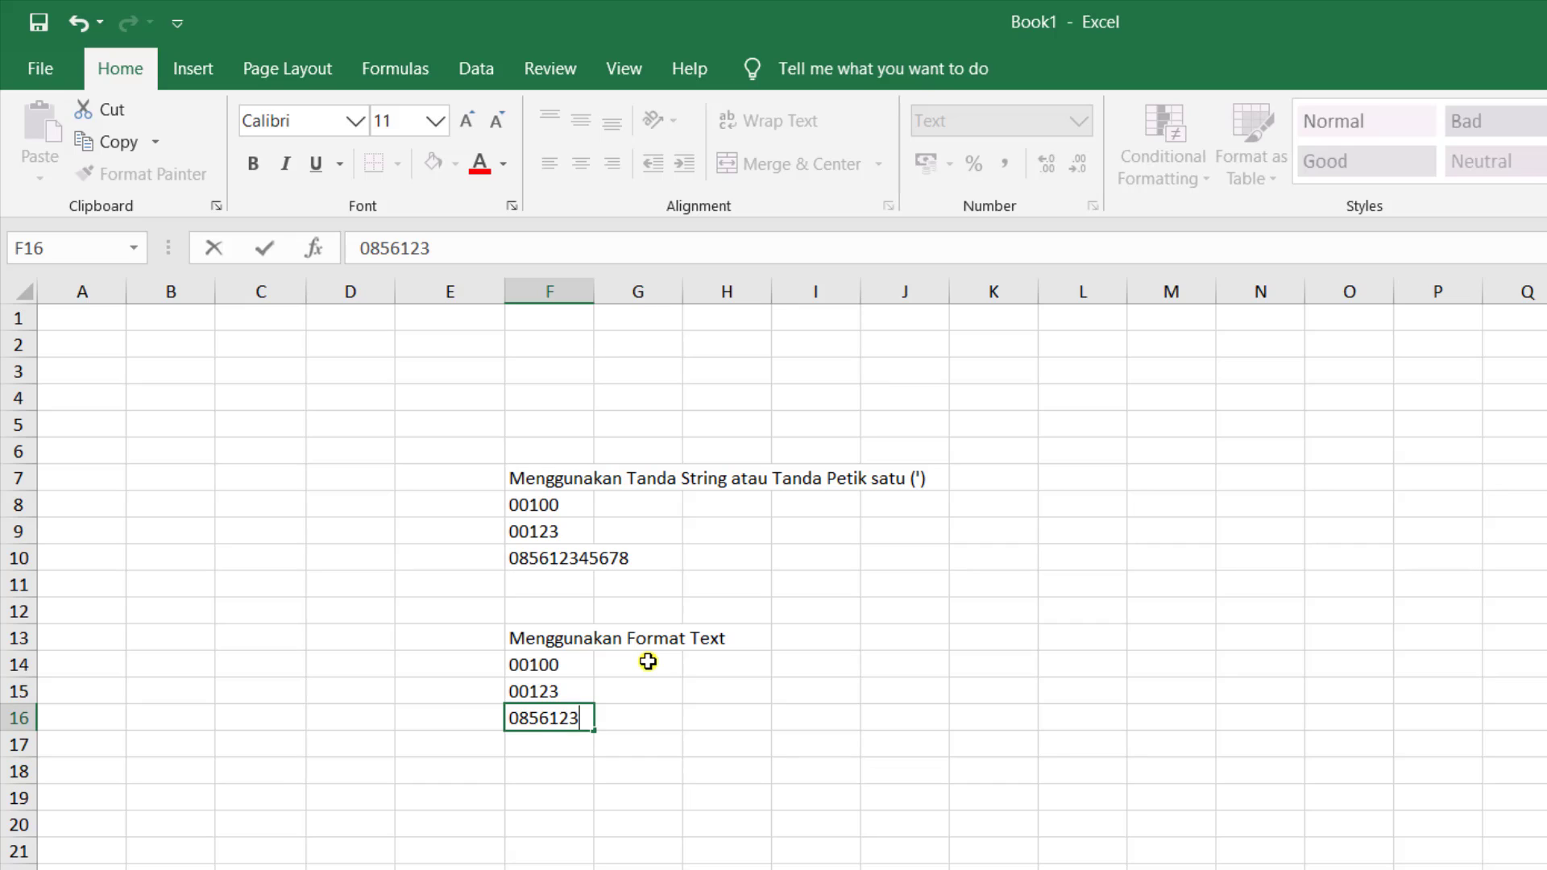
text(45678)
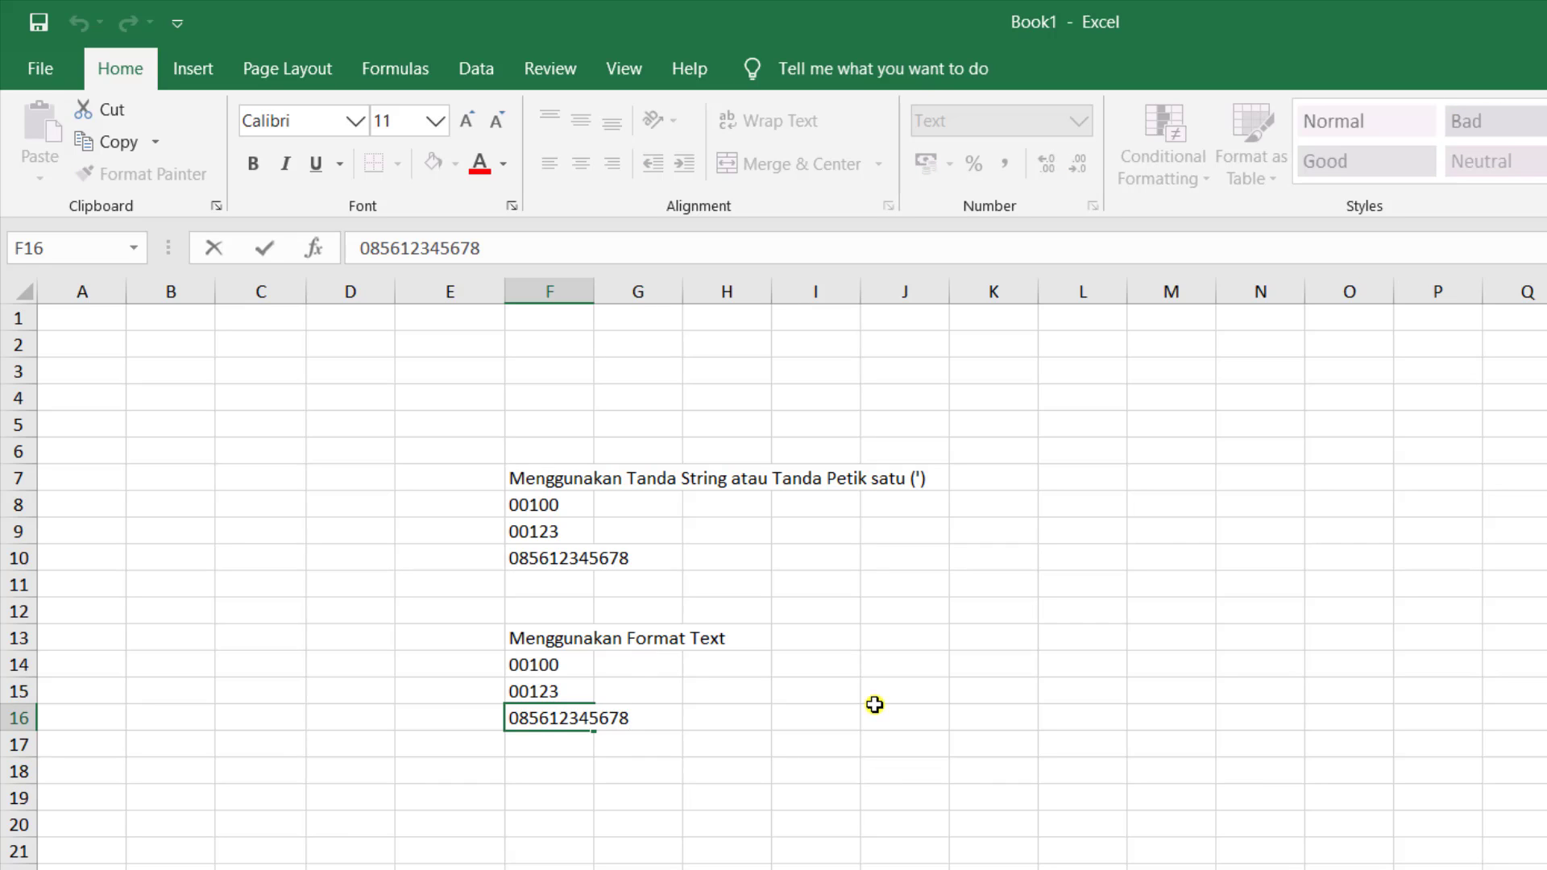
key(Return)
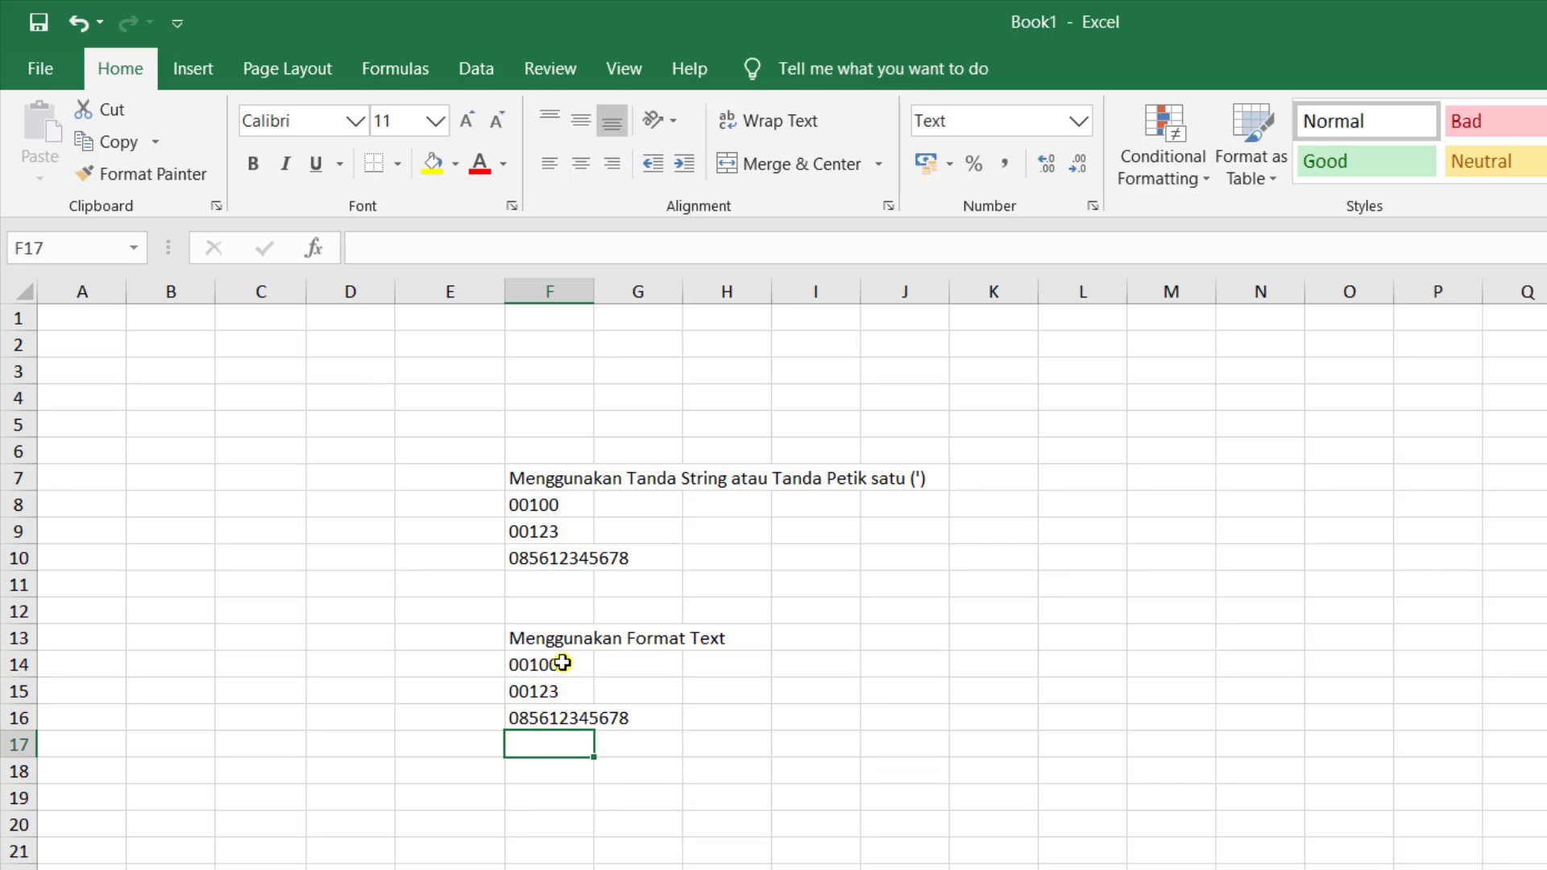